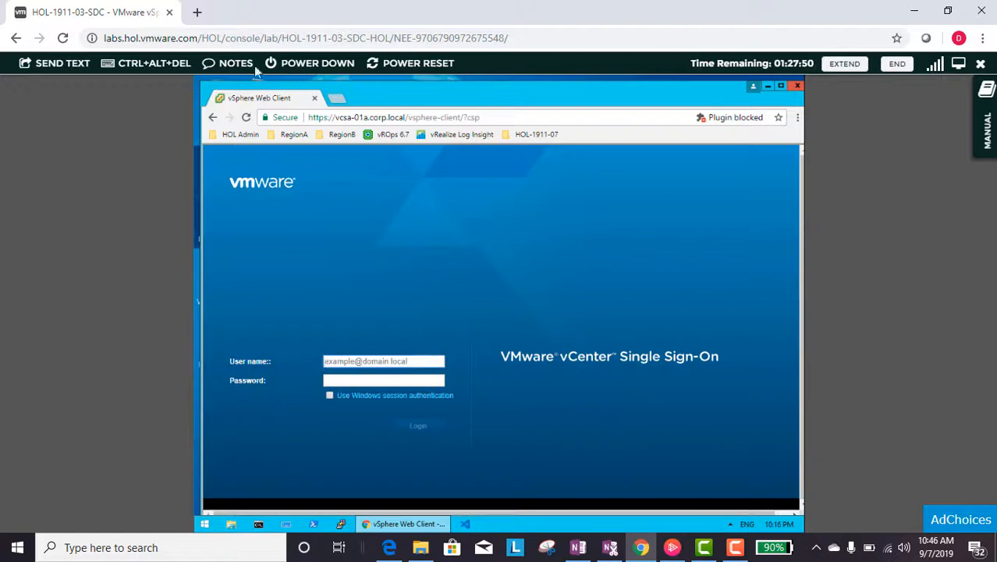
# - Log in to vCenter with the administrator username and password saved in NOTES, then go full screen
pyautogui.click(234, 63)
pyautogui.click(197, 122)
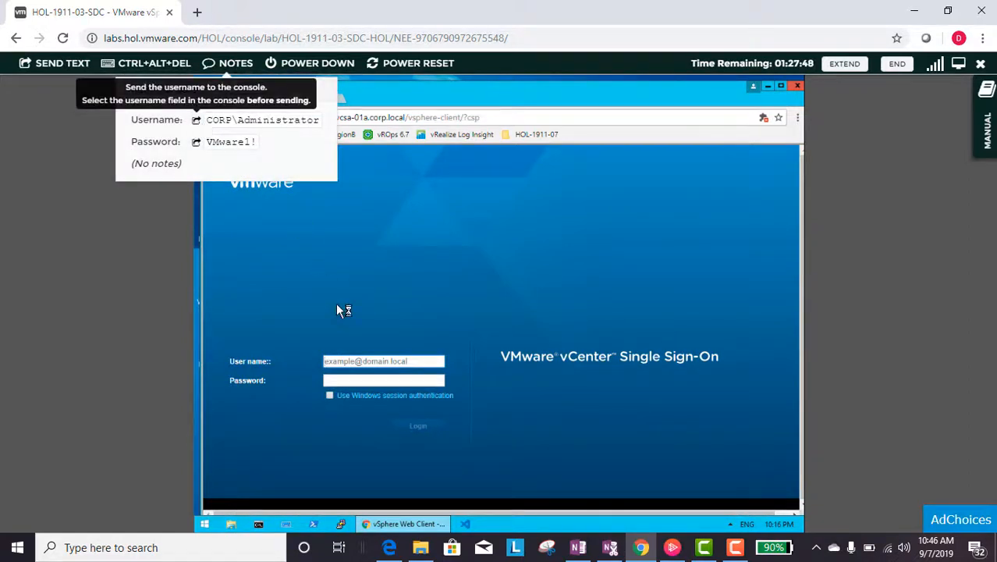
pyautogui.click(354, 382)
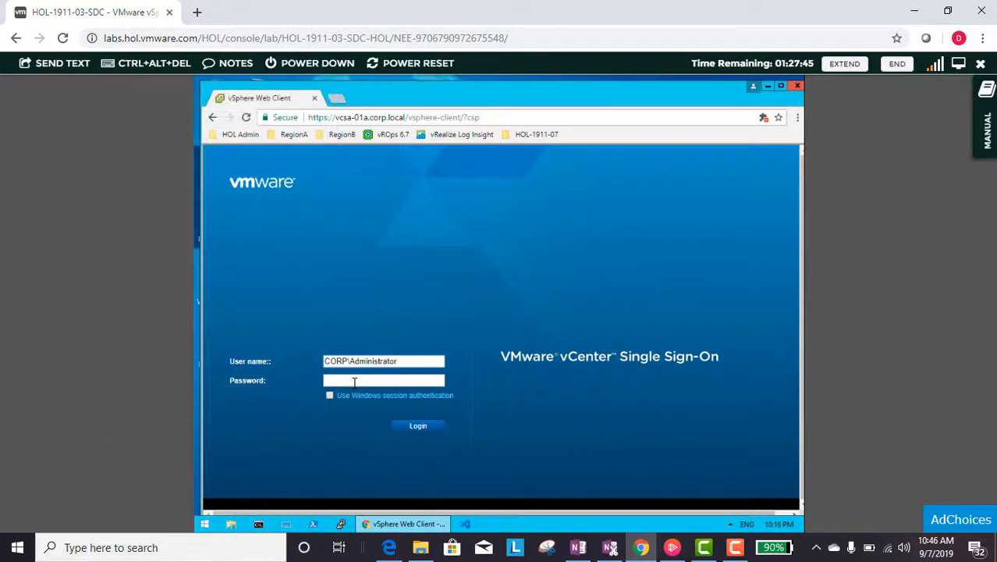
pyautogui.click(232, 63)
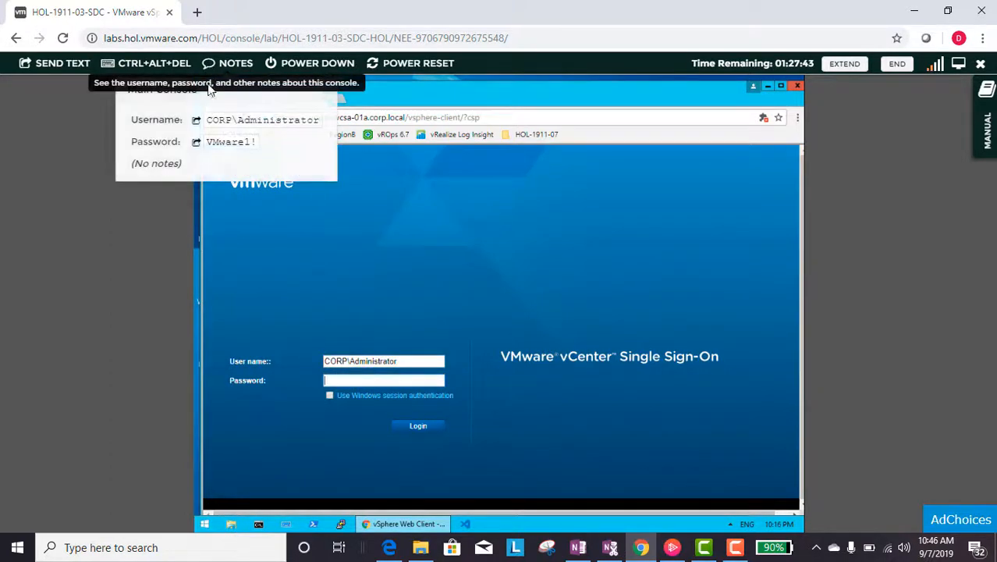
pyautogui.click(418, 426)
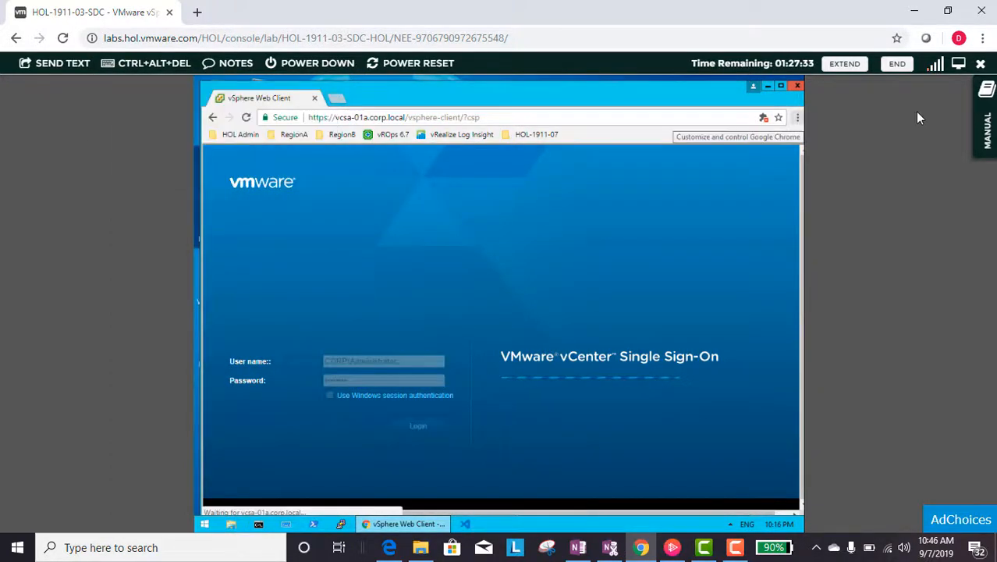
pyautogui.click(959, 63)
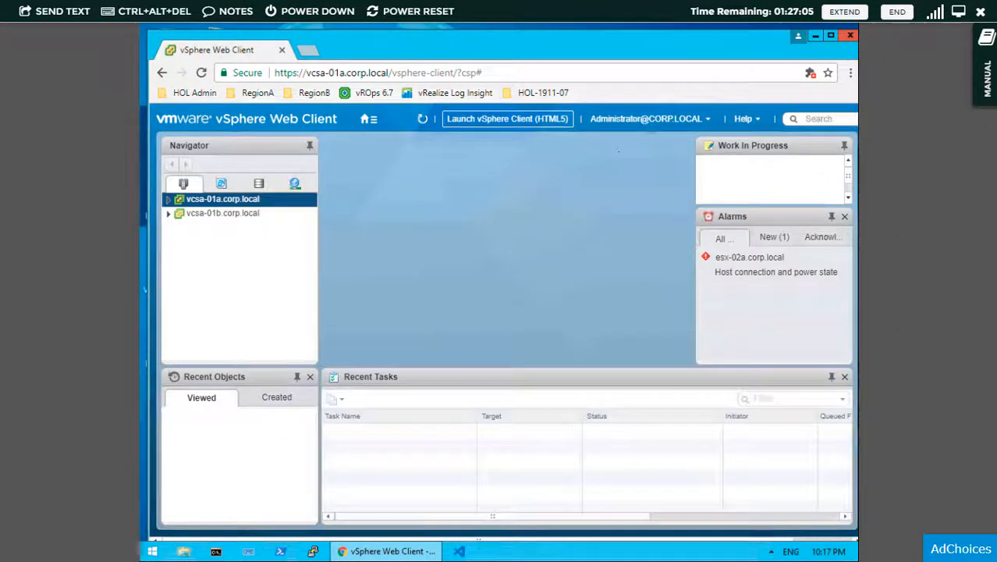
# - Expand vcsa-01a and vcsa-01b, then go Home > Content Libraries and open HOL-1911 Content Library
pyautogui.click(169, 199)
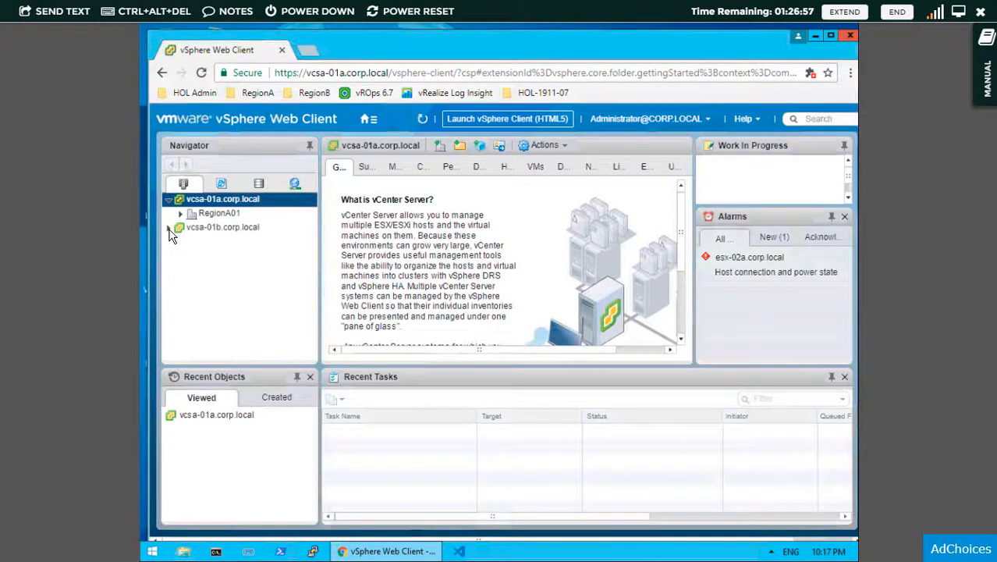
pyautogui.click(169, 228)
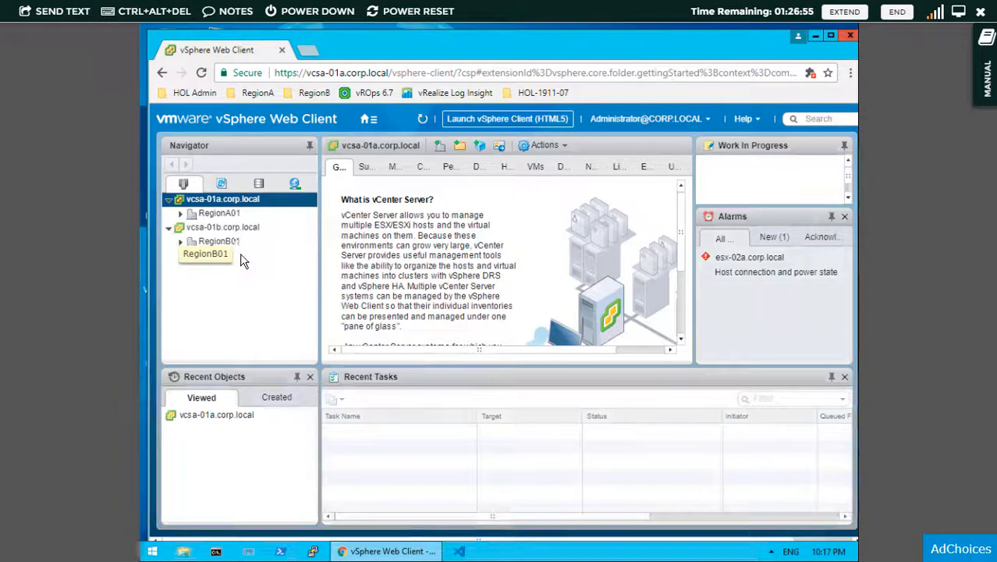
pyautogui.click(368, 121)
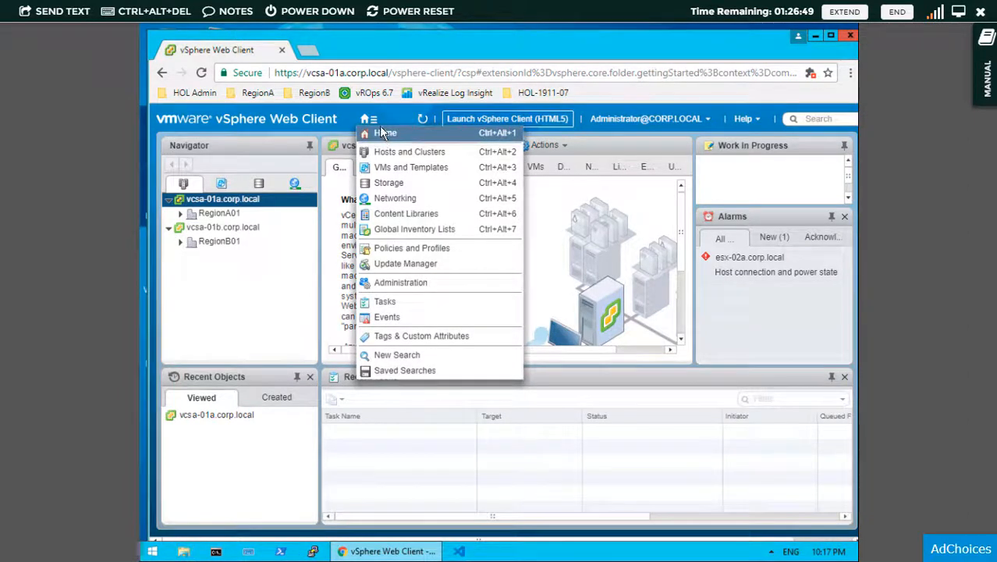
pyautogui.click(382, 132)
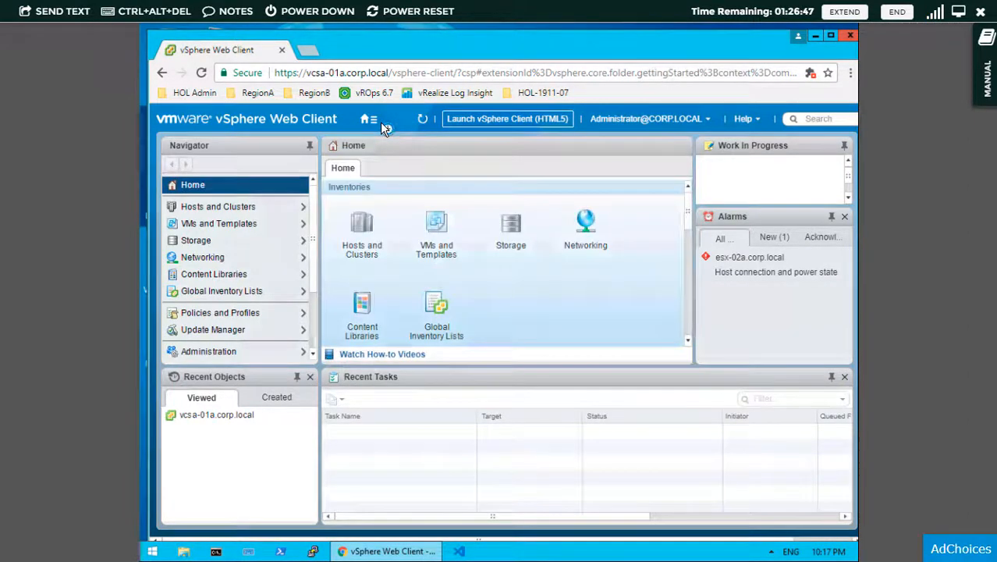
pyautogui.click(363, 313)
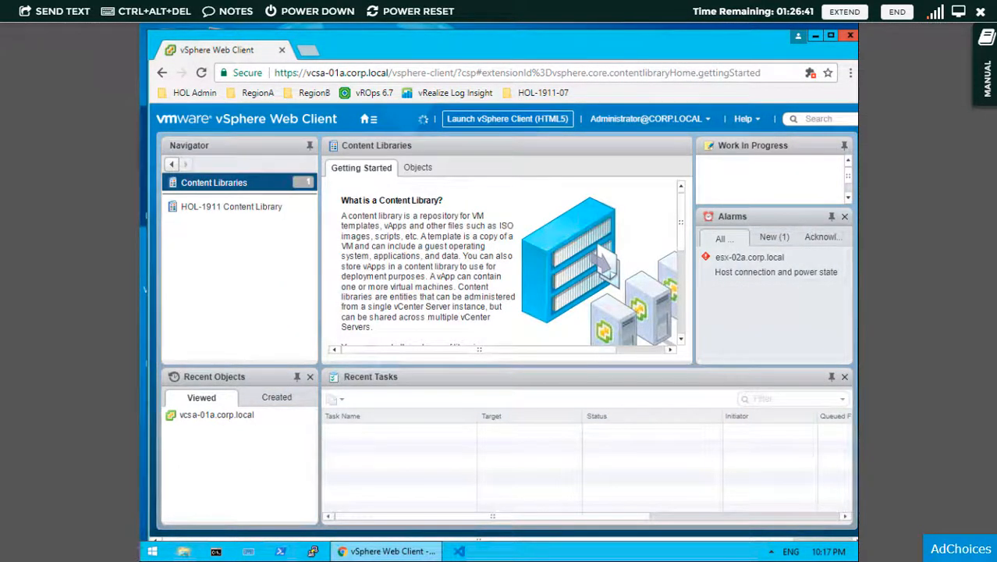
pyautogui.click(284, 211)
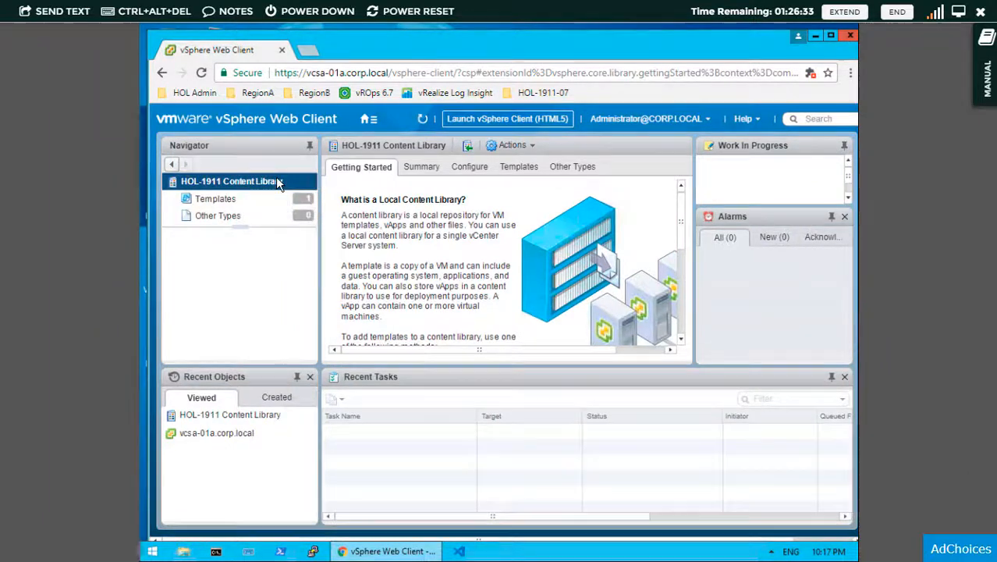
# - Delete HOL-1911 Content Library along with its items
pyautogui.rightClick(277, 181)
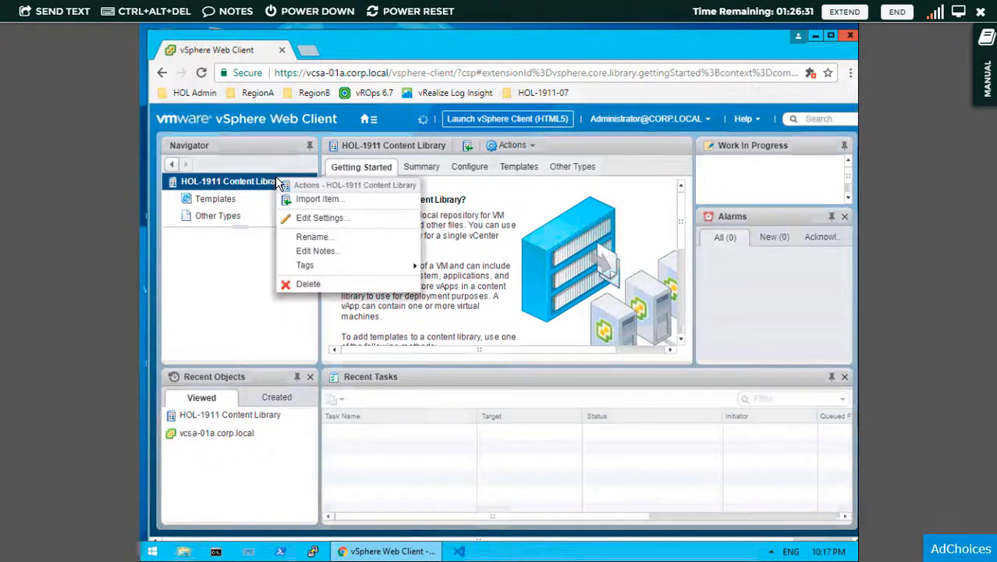
pyautogui.click(325, 284)
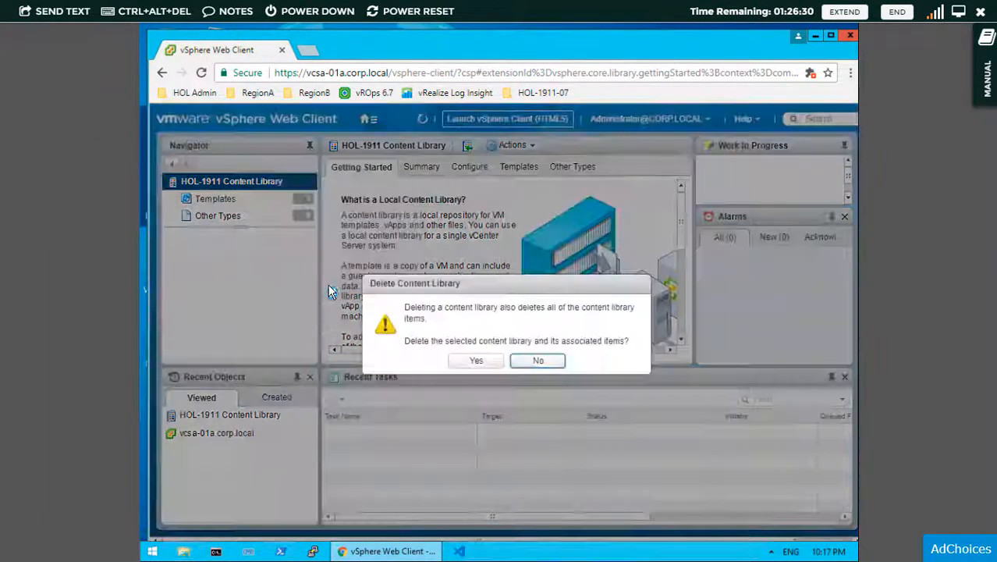
pyautogui.click(478, 360)
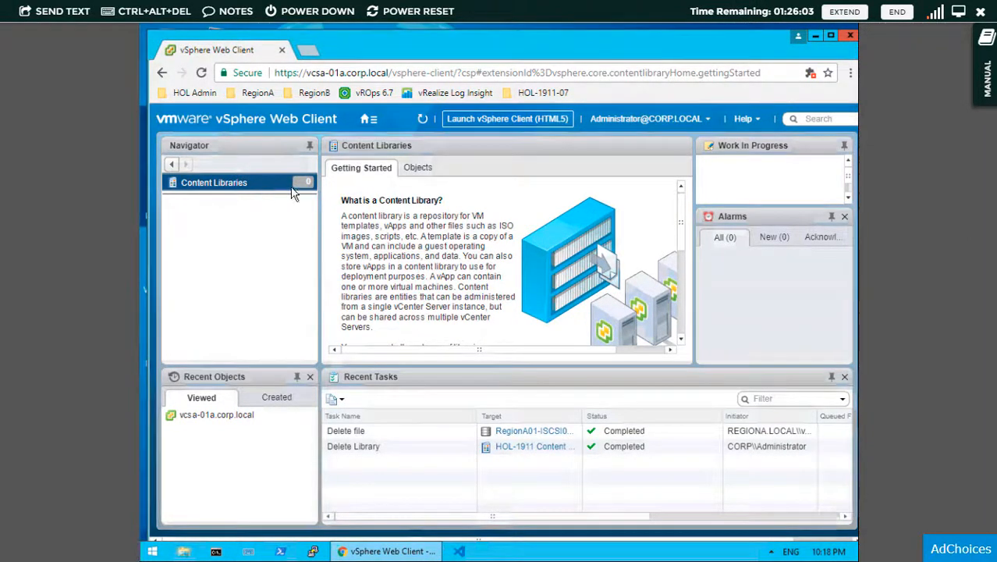
# - Start a new content library named 'primary', published externally as a local library, through to storage
pyautogui.click(415, 164)
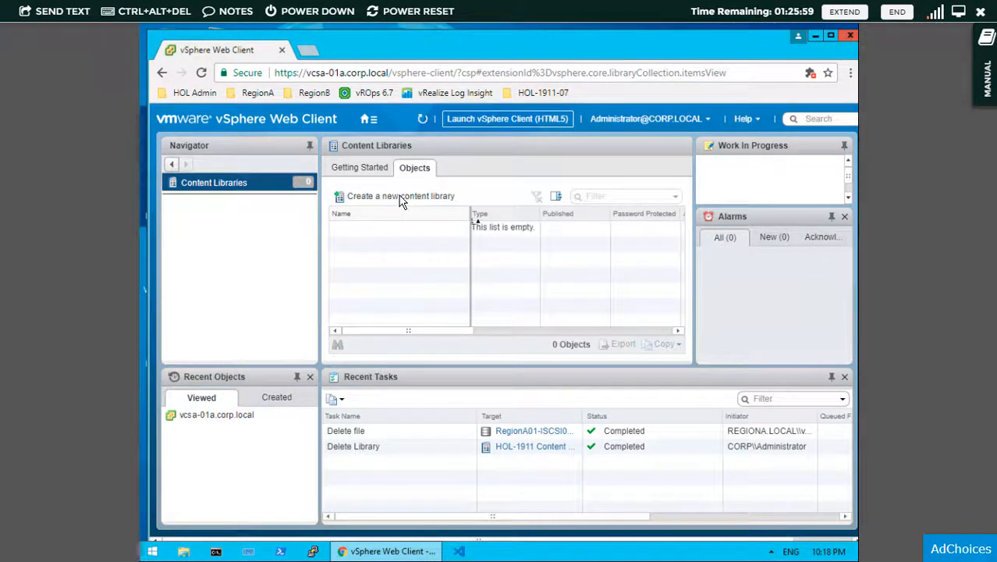
pyautogui.click(401, 199)
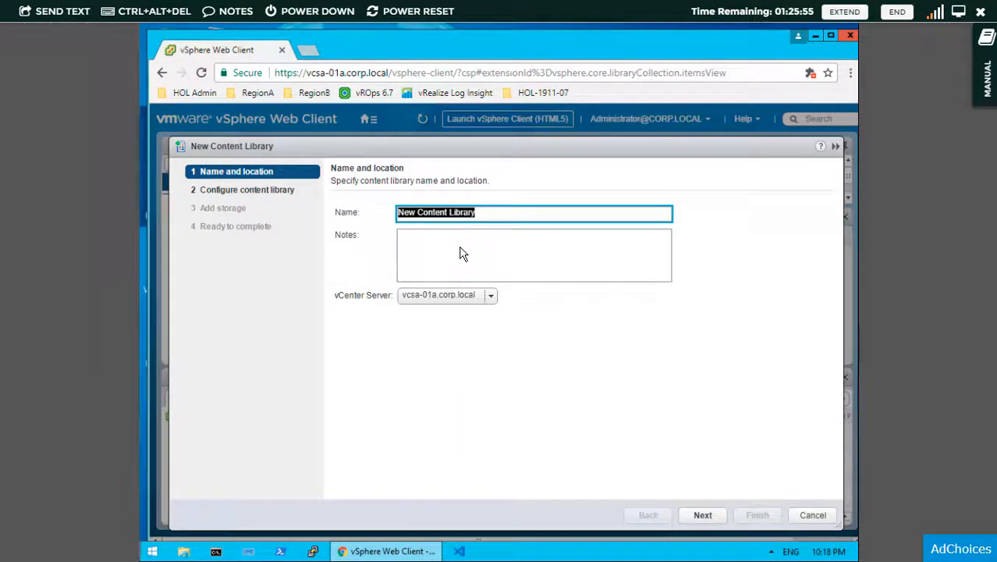
pyautogui.write('prim')
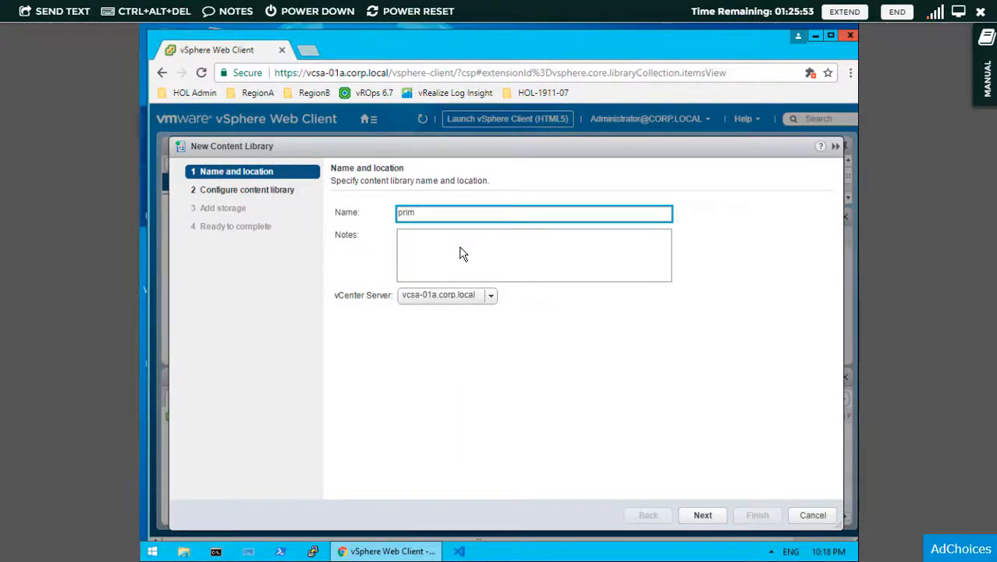
pyautogui.write('ary')
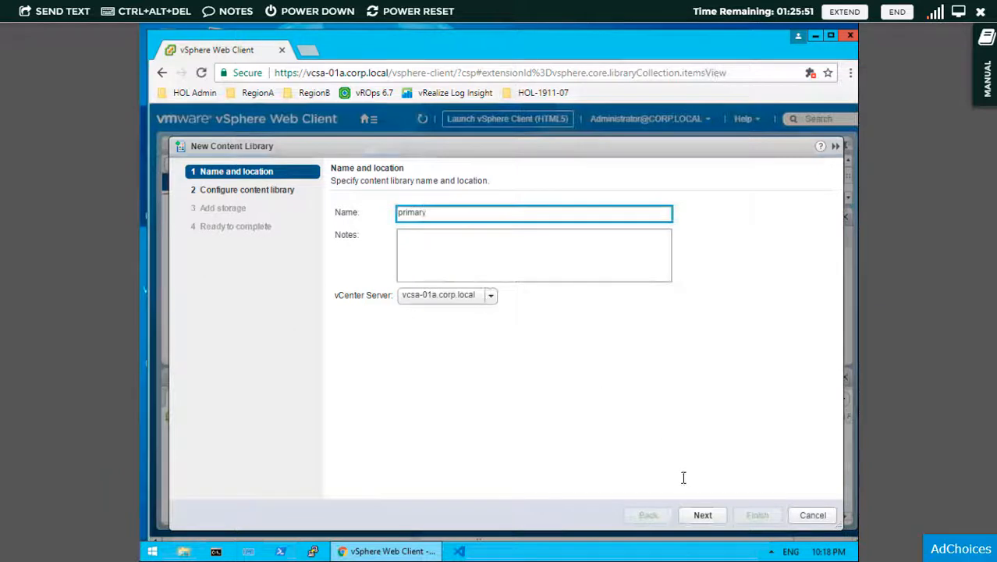
pyautogui.click(704, 518)
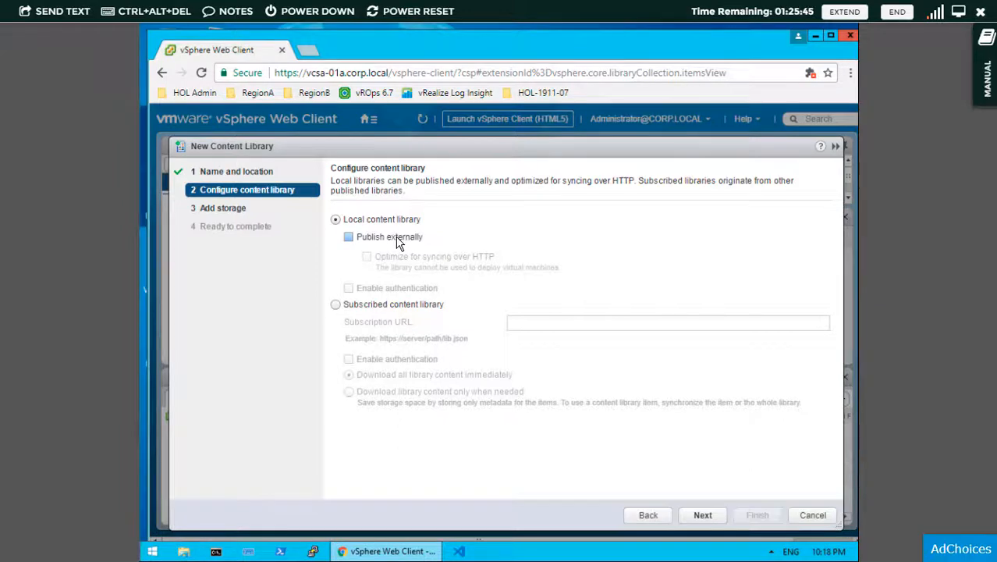
pyautogui.click(398, 240)
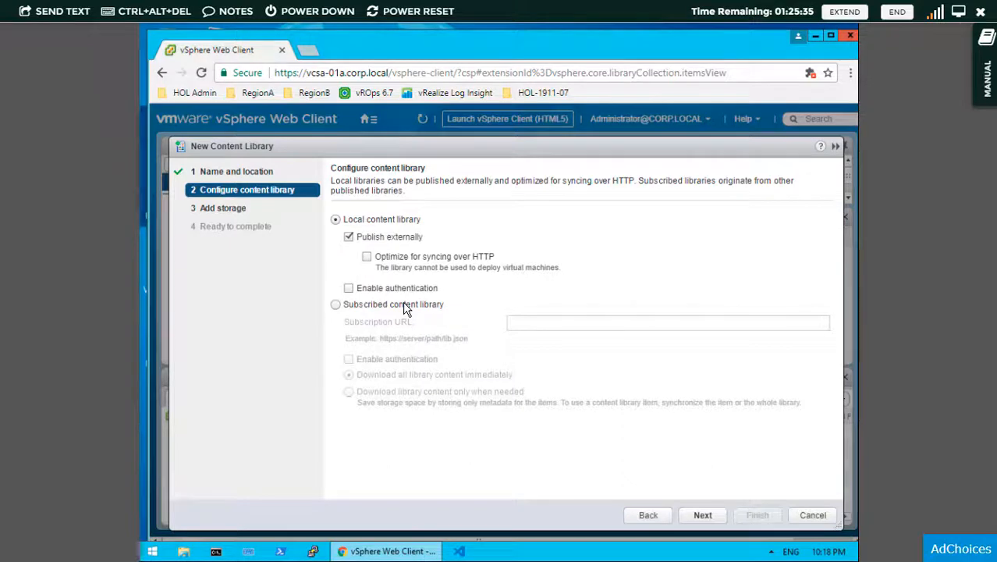
pyautogui.click(337, 306)
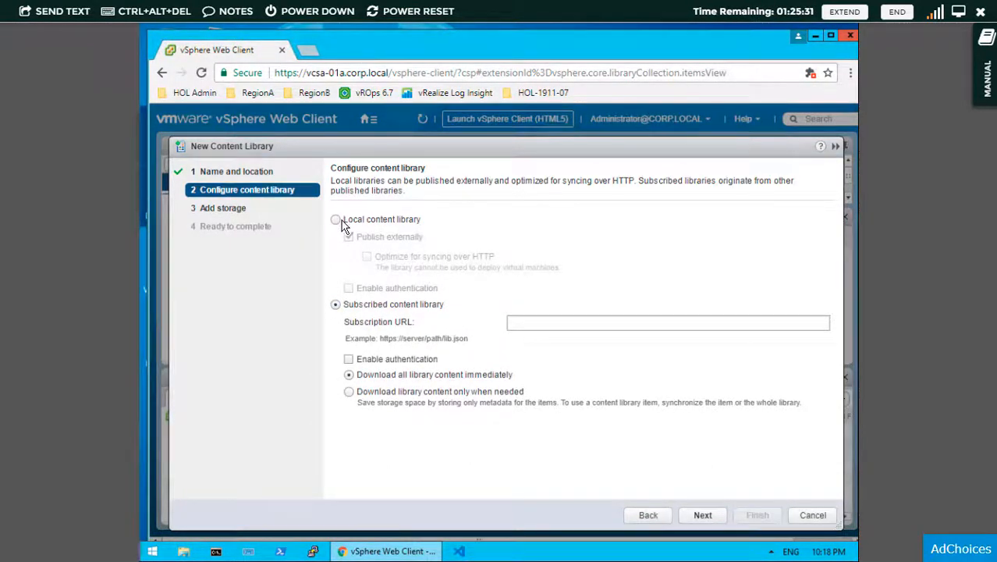
pyautogui.click(336, 223)
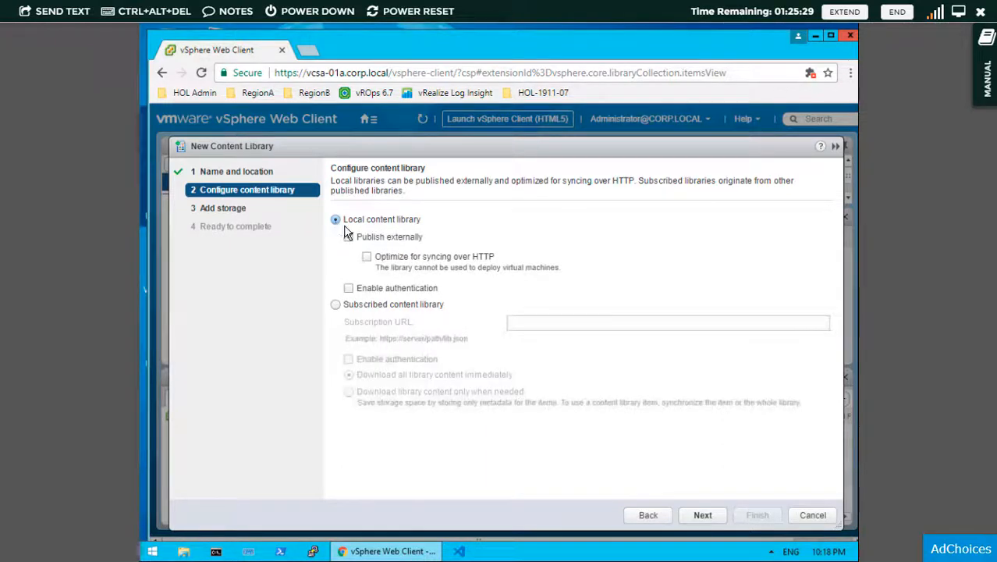
pyautogui.click(701, 519)
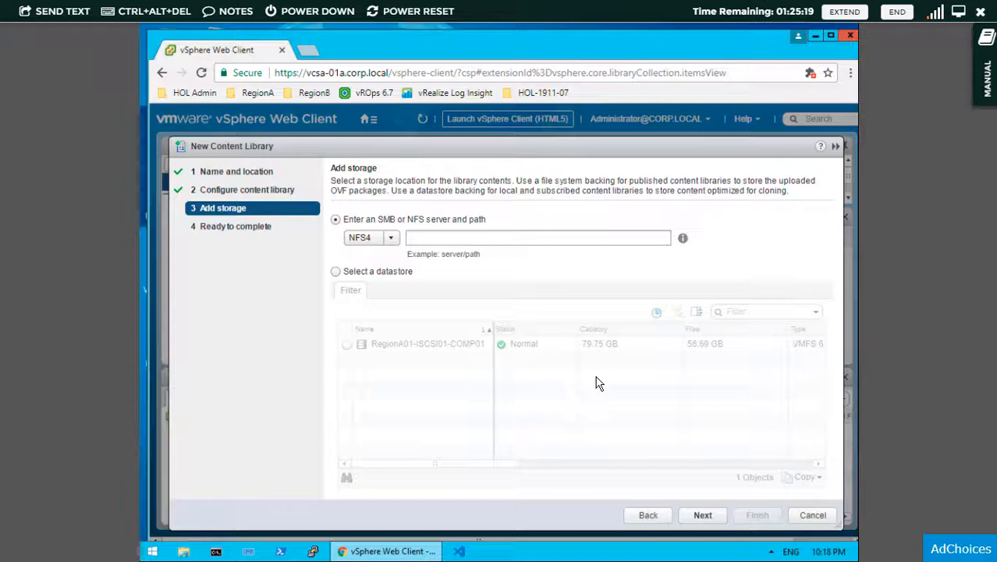
# - Try SMB storage for the library with server path \\10.10.10.1, checking the path-format help
pyautogui.click(396, 244)
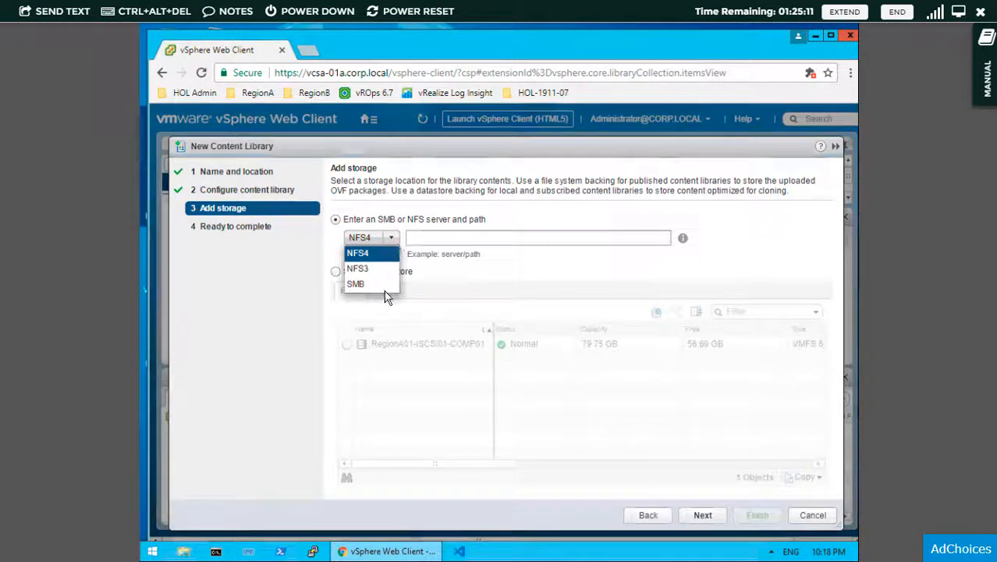
pyautogui.click(380, 284)
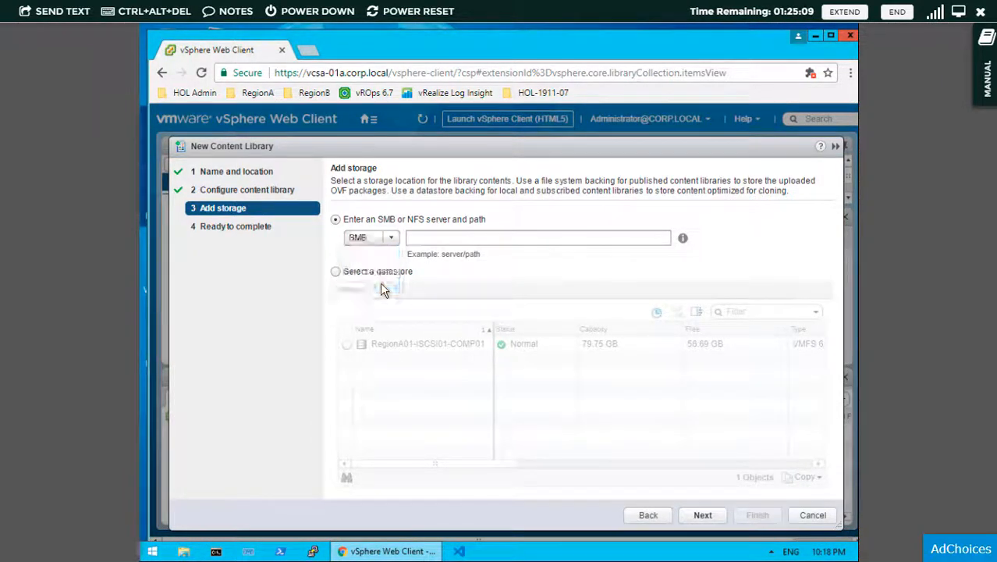
pyautogui.click(425, 241)
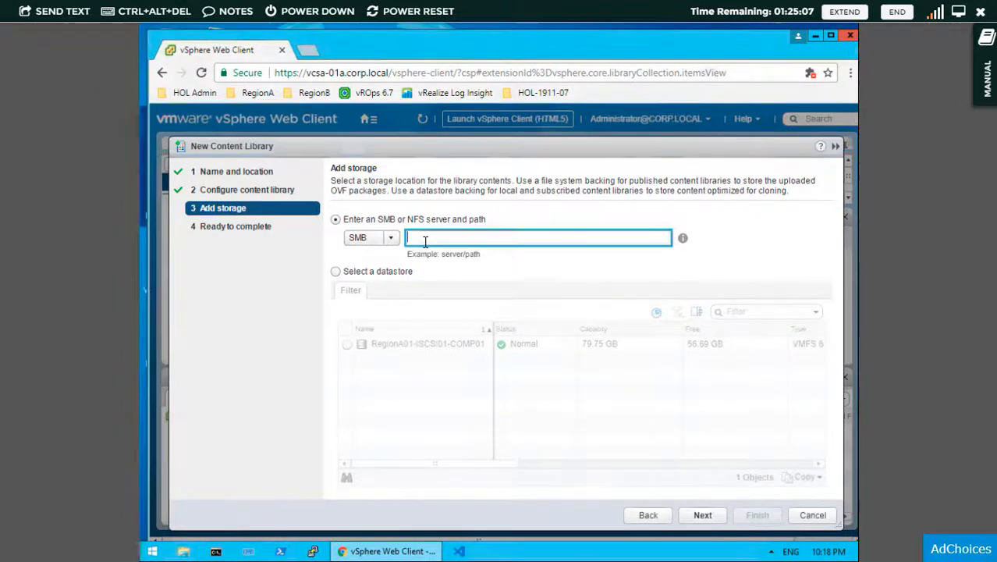
pyautogui.click(684, 239)
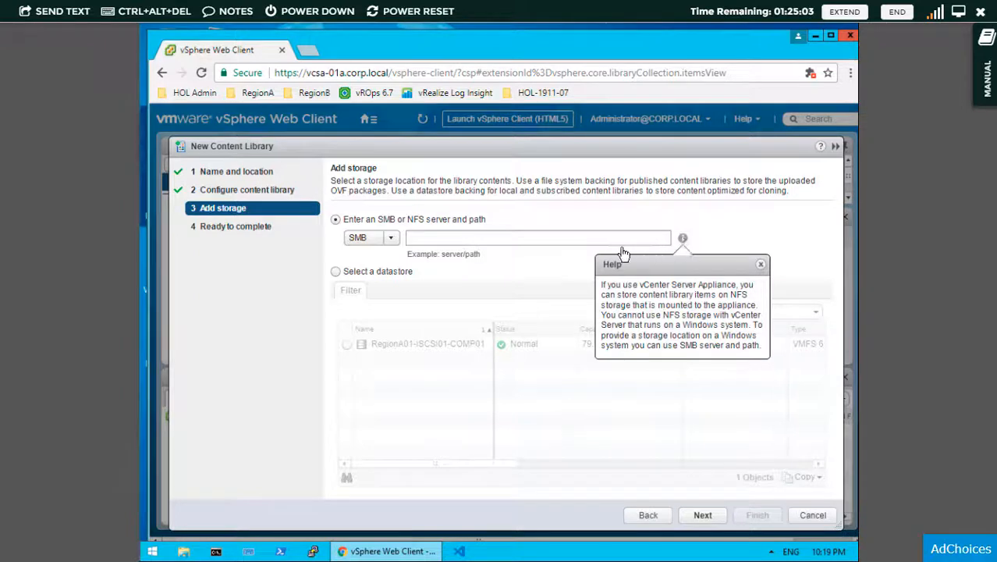
pyautogui.press('Escape')
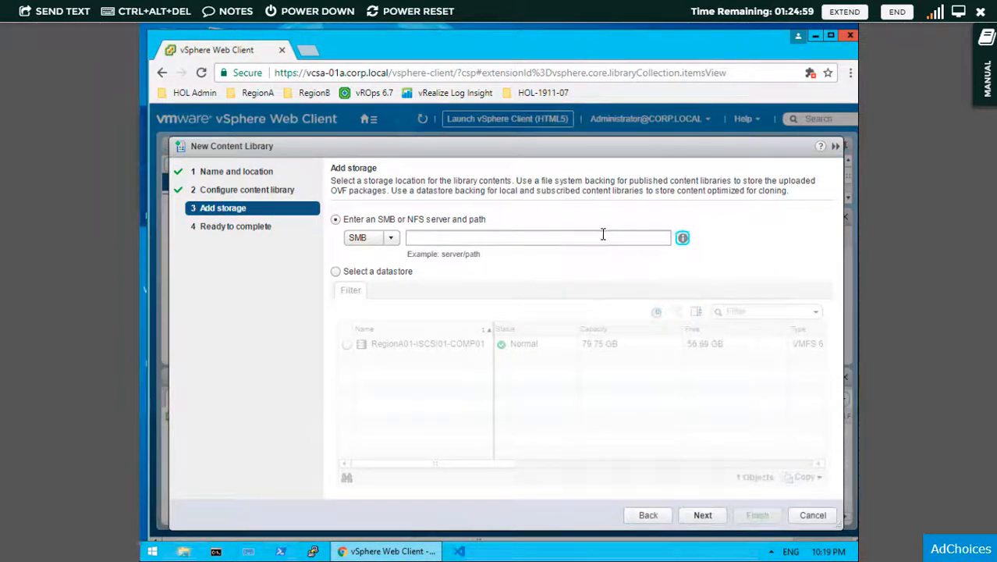
pyautogui.click(599, 237)
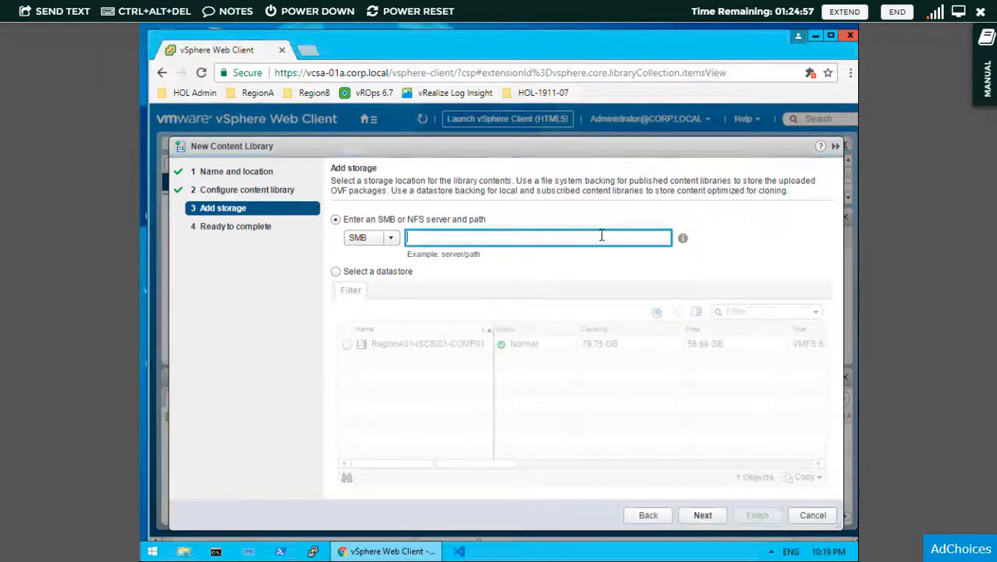
pyautogui.write('\\\\')
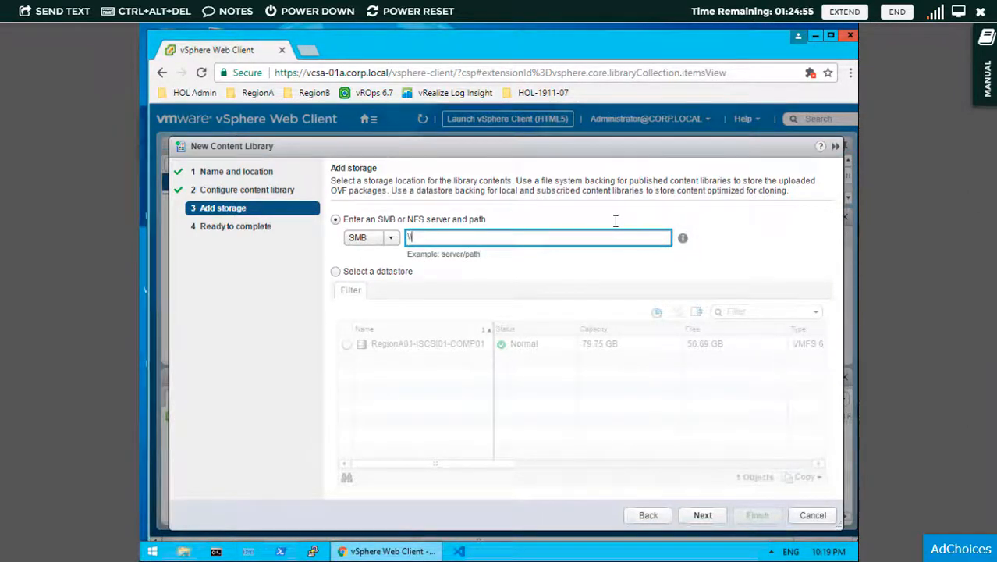
pyautogui.write('10.1')
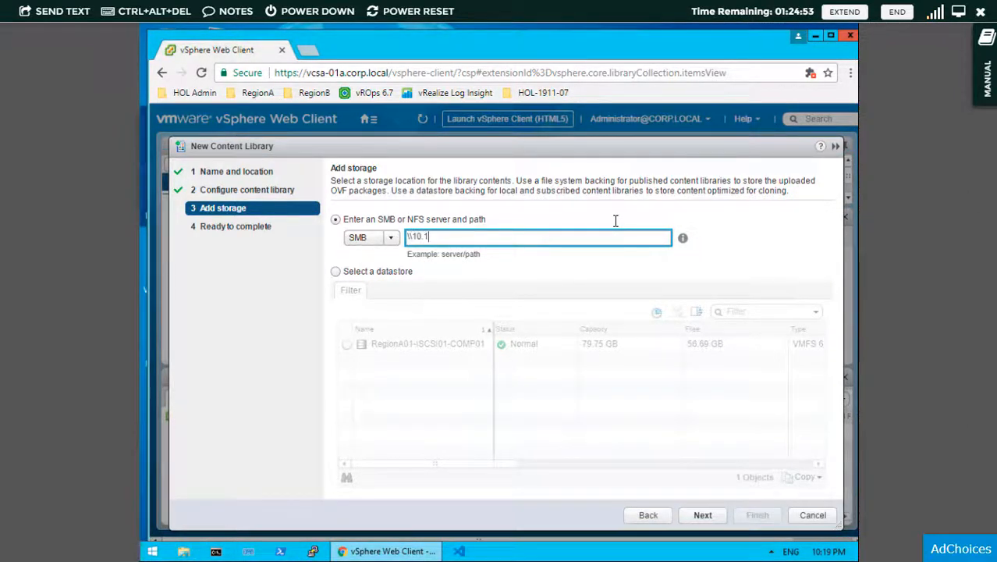
pyautogui.write('0.10.1\\fs')
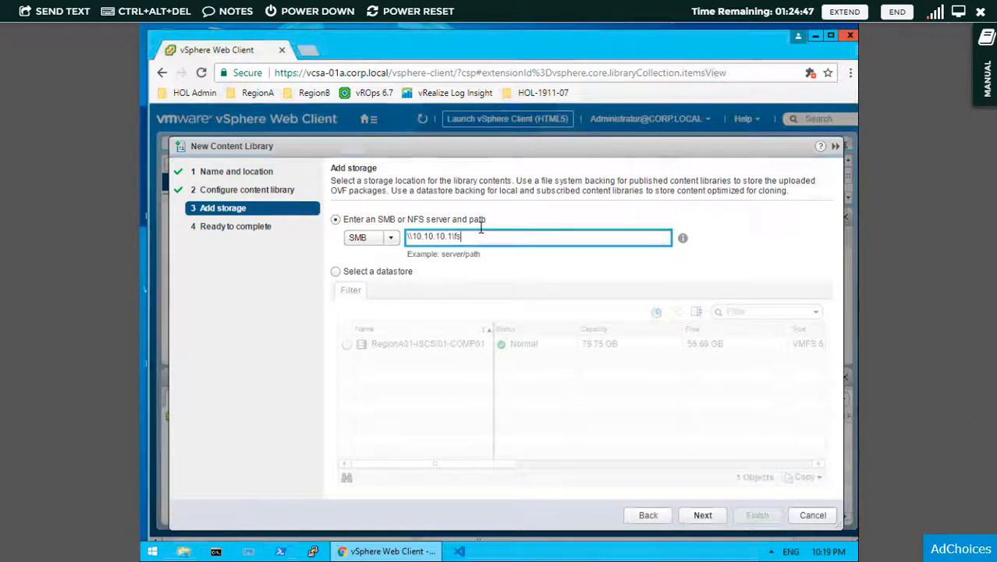
# - Store the library on datastore RegionA01-ISCSI01-COMP01 and advance to Ready to complete
pyautogui.click(337, 273)
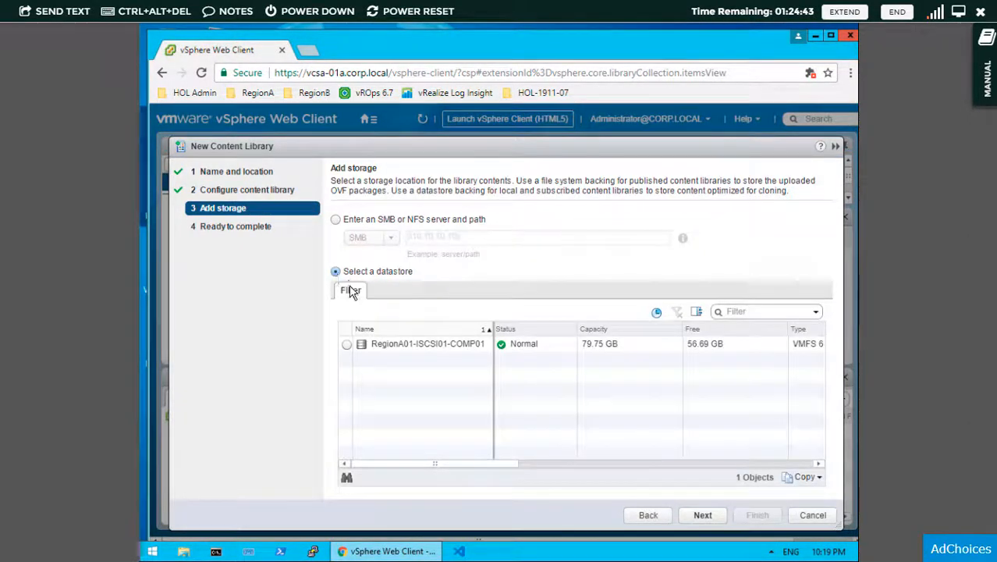
pyautogui.click(347, 347)
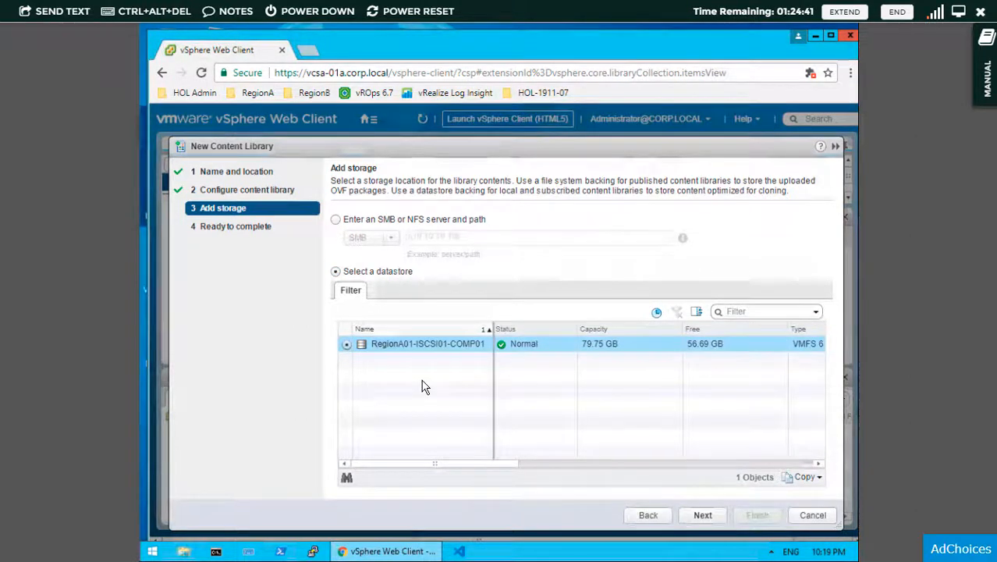
pyautogui.click(699, 516)
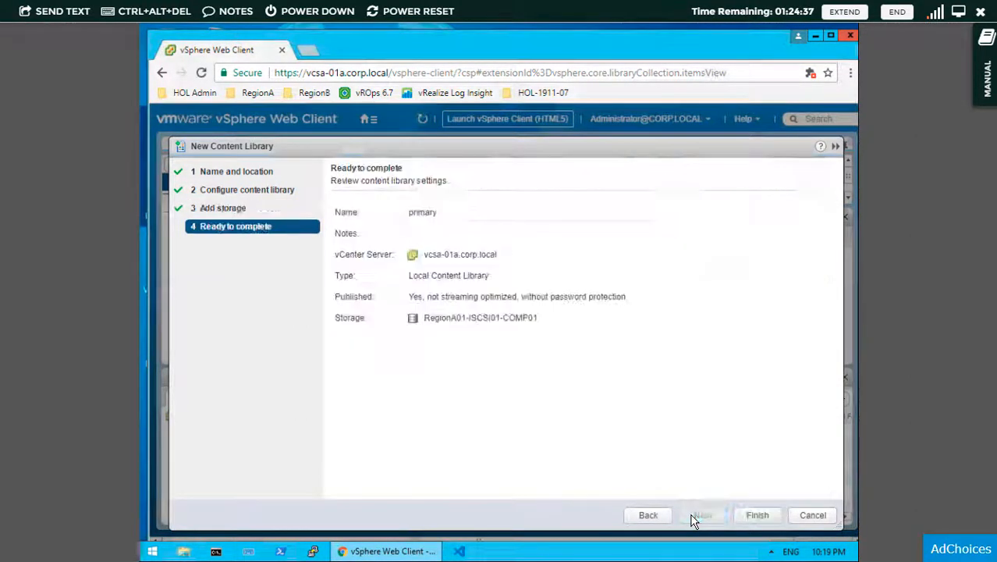
# - Finish the wizard to create the 'primary' library and open its overview page
pyautogui.click(753, 516)
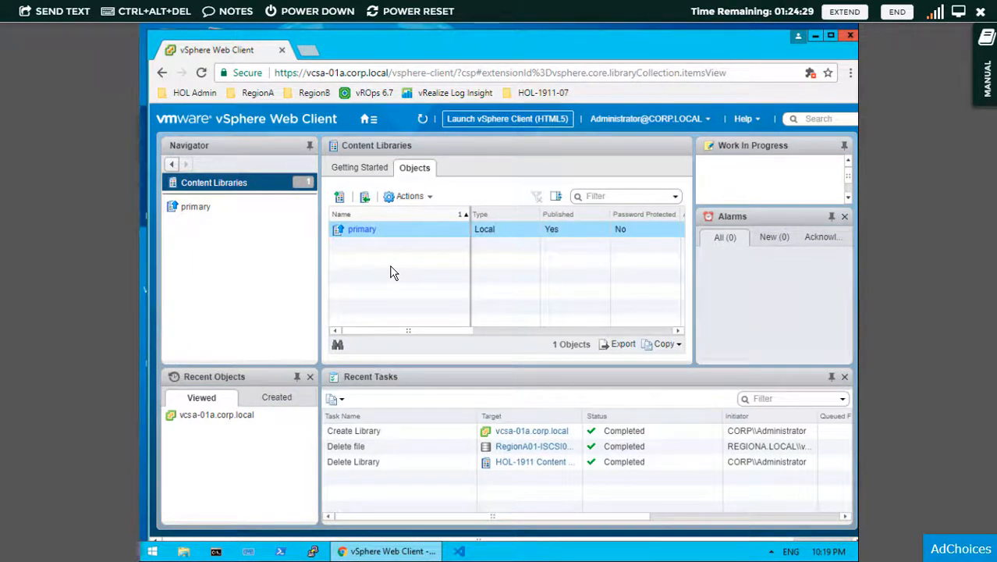
pyautogui.click(362, 231)
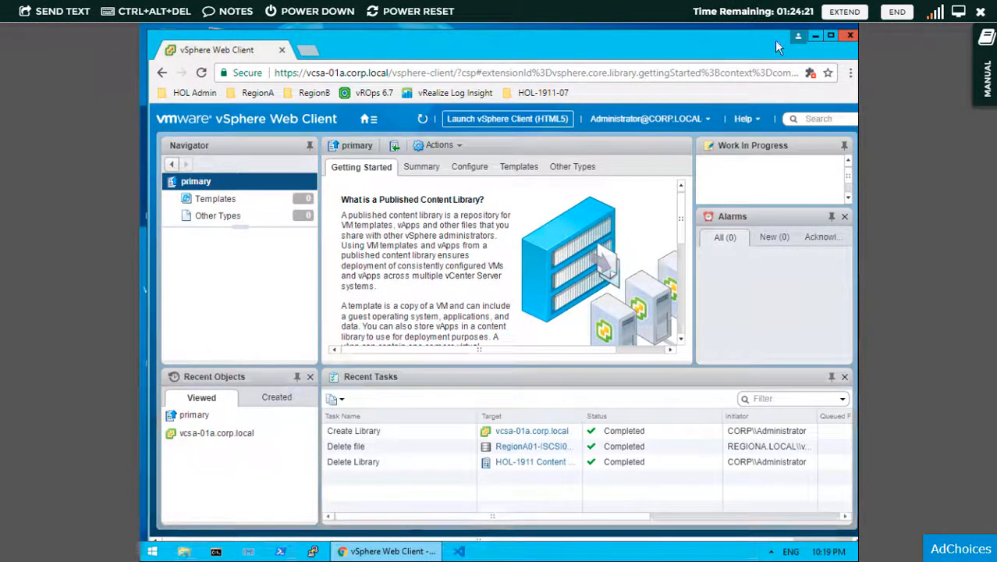
# - From the desktop, open PowerShell and launch Notepad with the notepad command
pyautogui.click(815, 36)
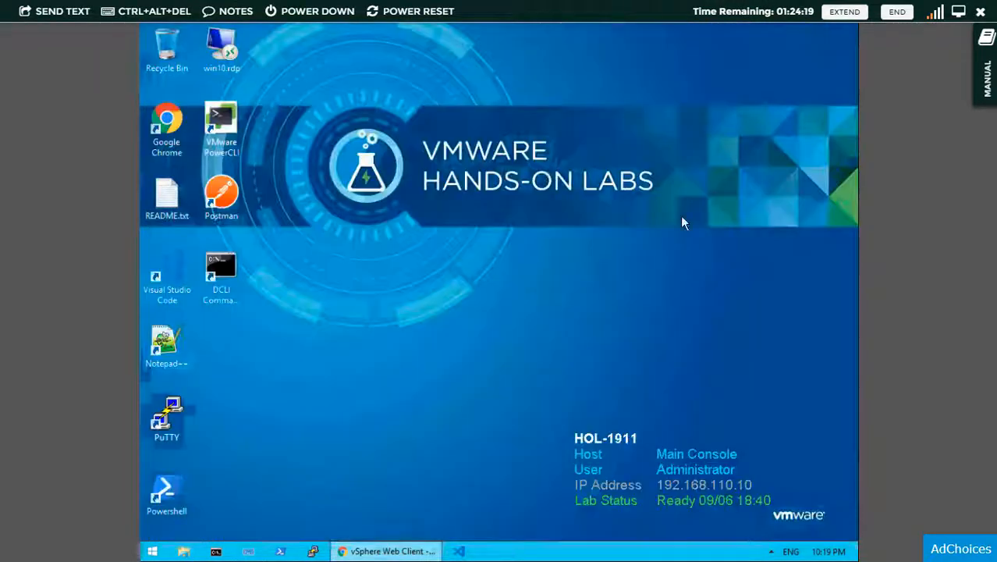
pyautogui.rightClick(494, 274)
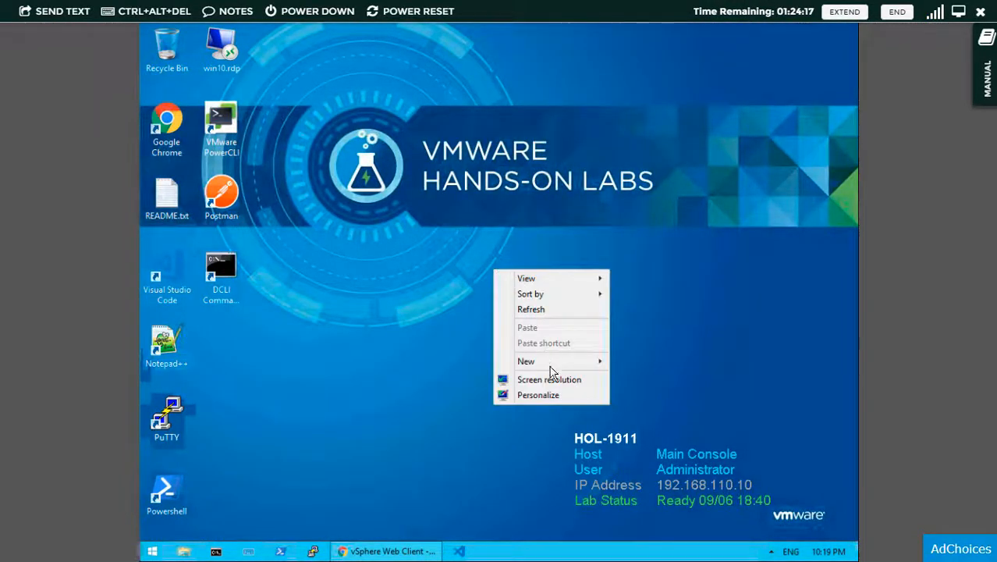
pyautogui.moveTo(564, 368)
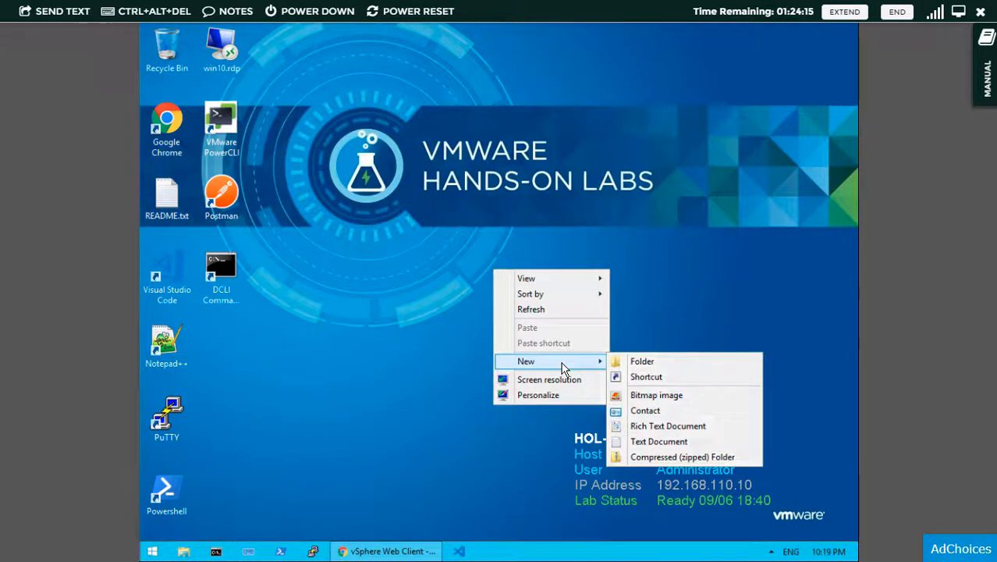
pyautogui.click(280, 551)
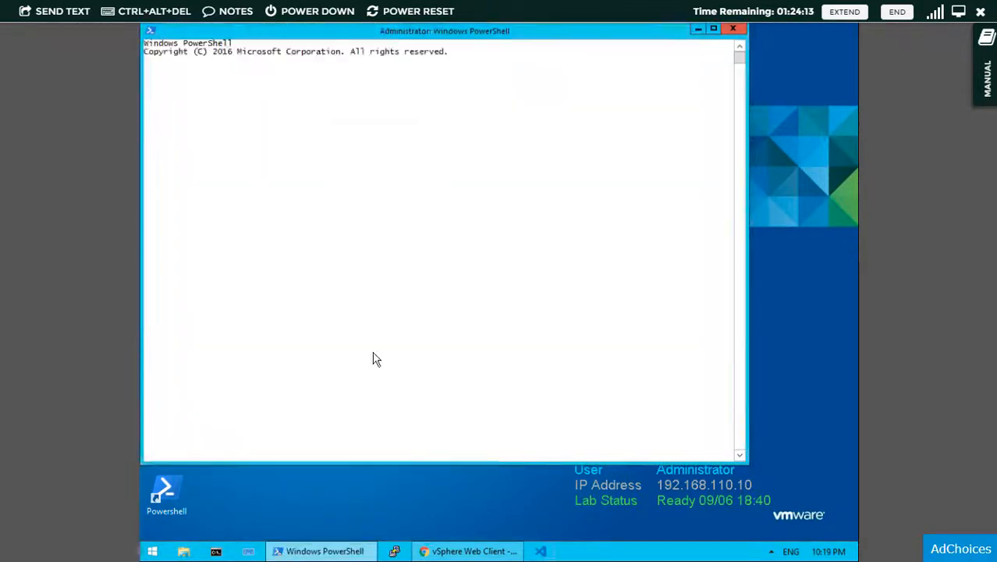
pyautogui.write('notpead')
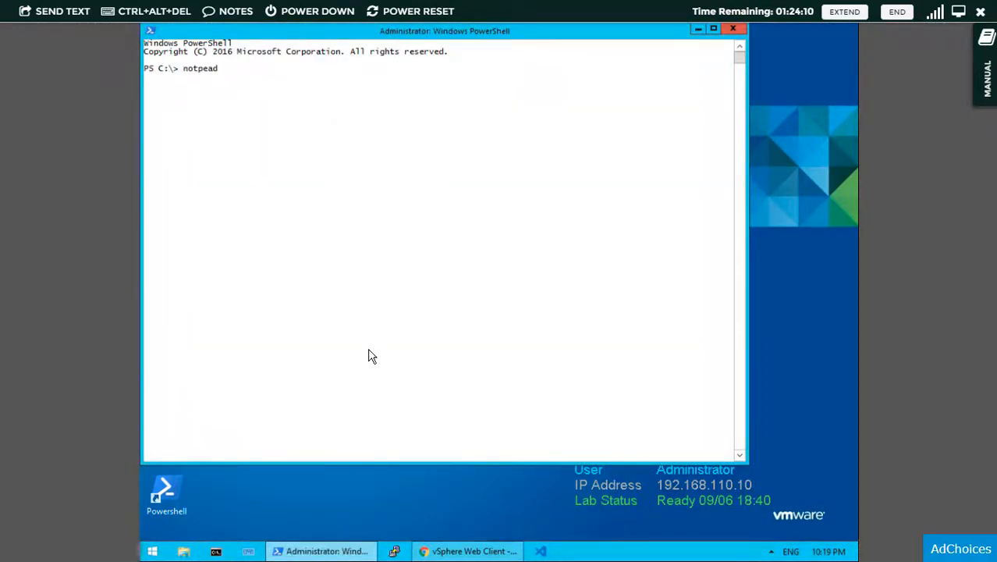
pyautogui.press('Return')
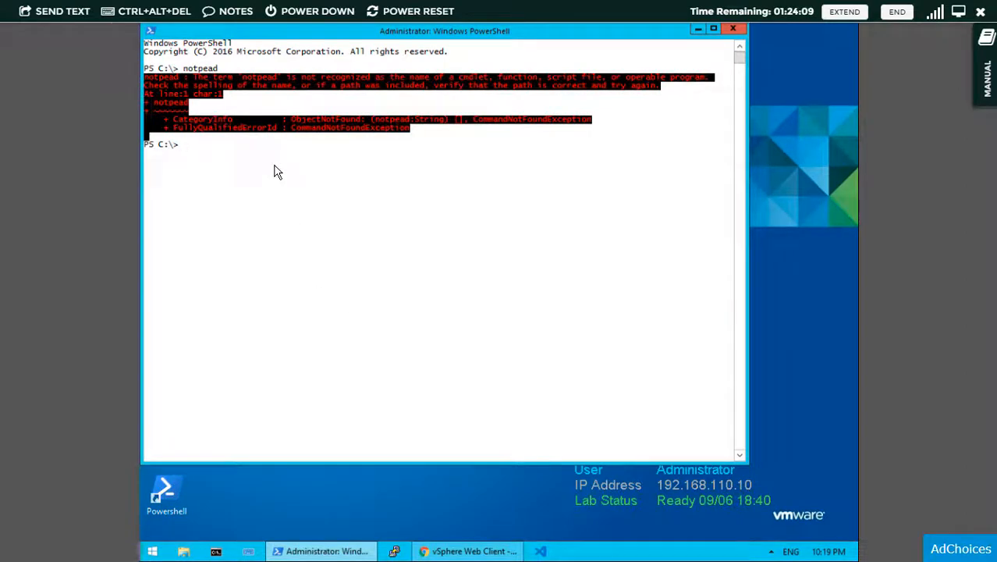
pyautogui.write('notepad')
pyautogui.press('Return')
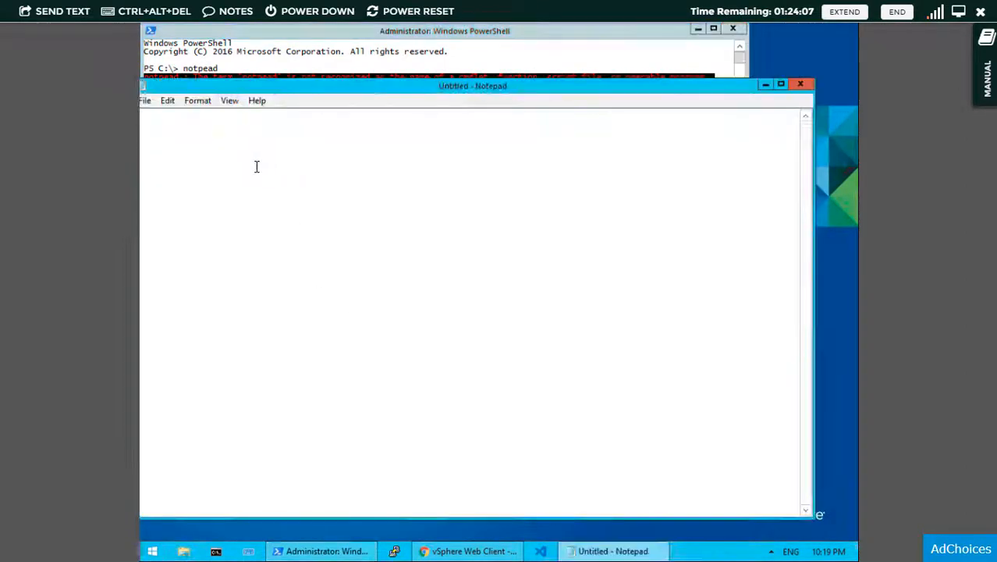
# - Save the blank document to the Desktop as test.iso with All Files type, then close Notepad
pyautogui.click(146, 101)
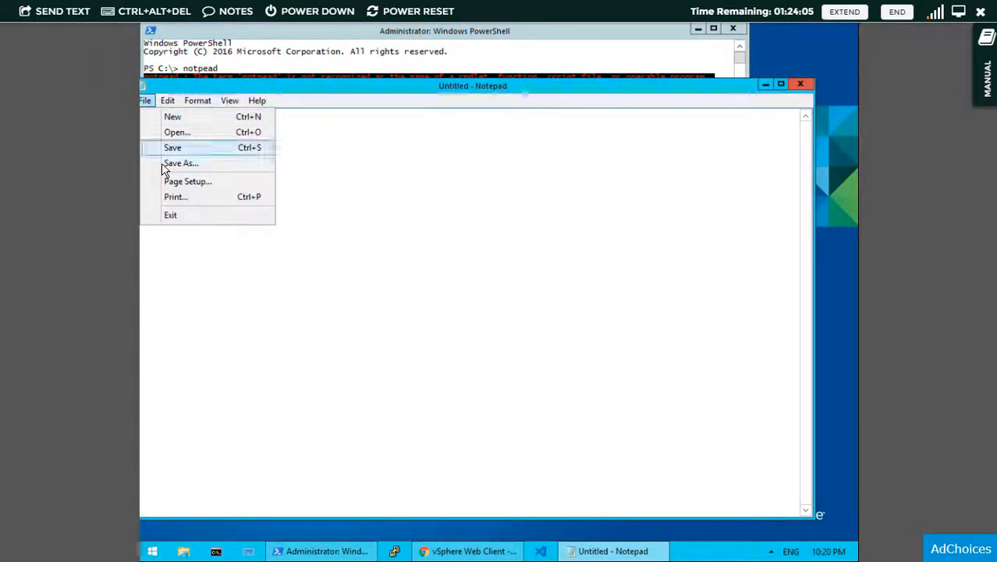
pyautogui.click(163, 169)
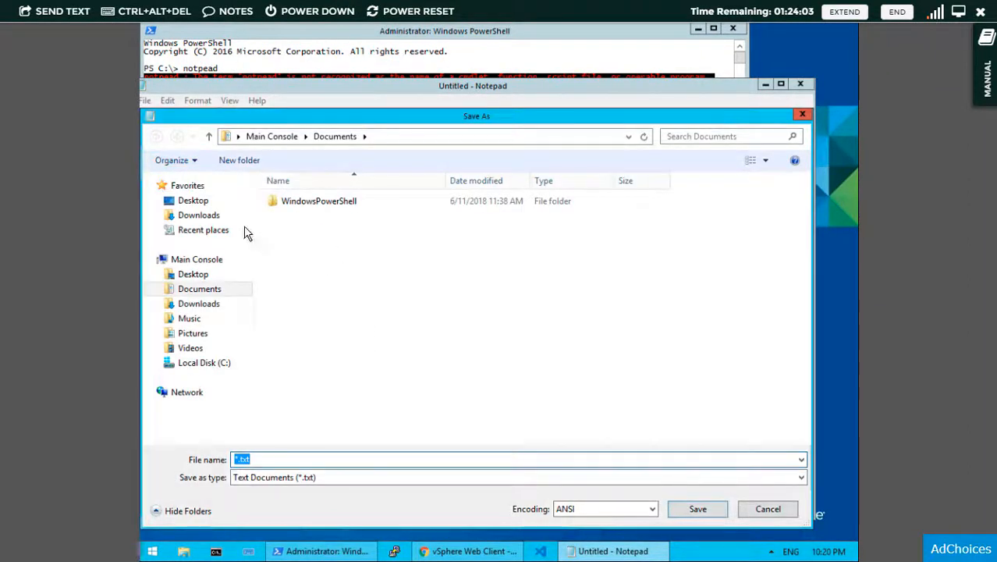
pyautogui.click(268, 462)
pyautogui.write('test')
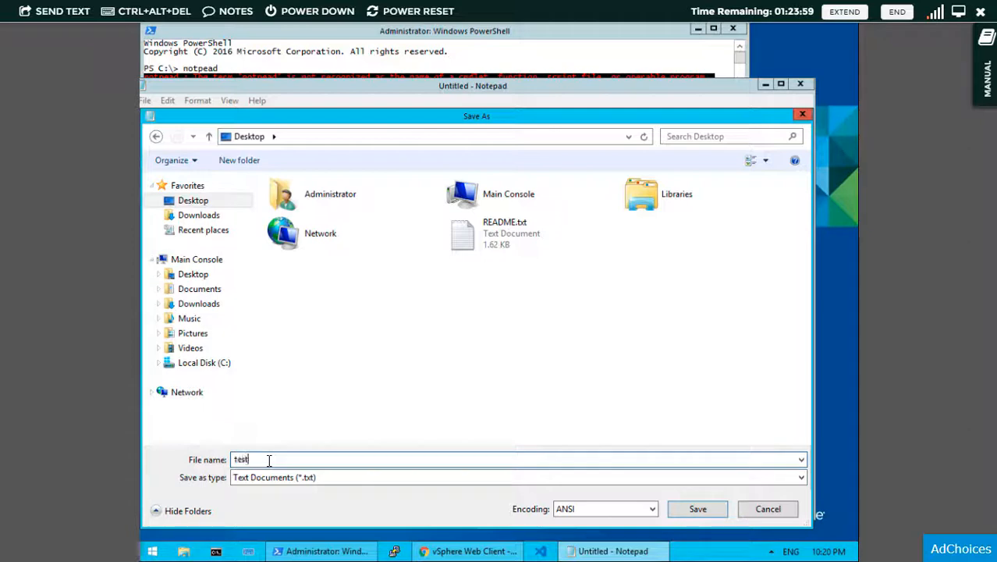
pyautogui.write('.iso')
pyautogui.press('Tab')
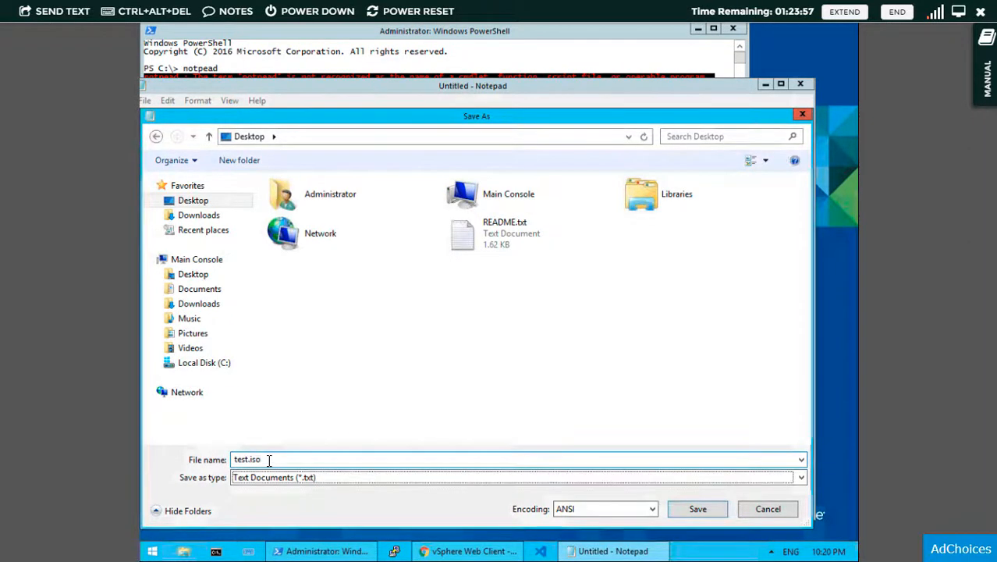
pyautogui.press('Down')
pyautogui.click(695, 510)
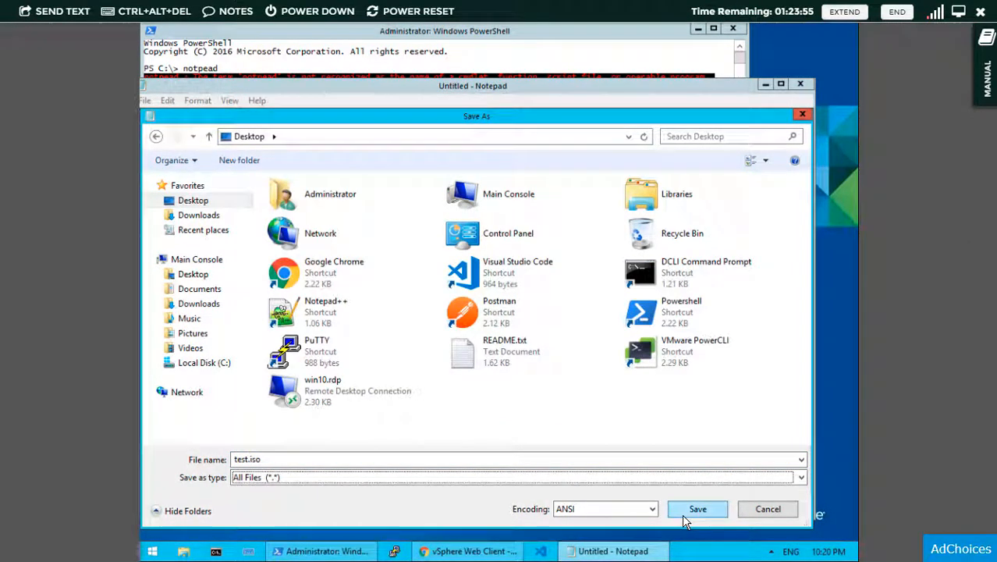
pyautogui.click(800, 83)
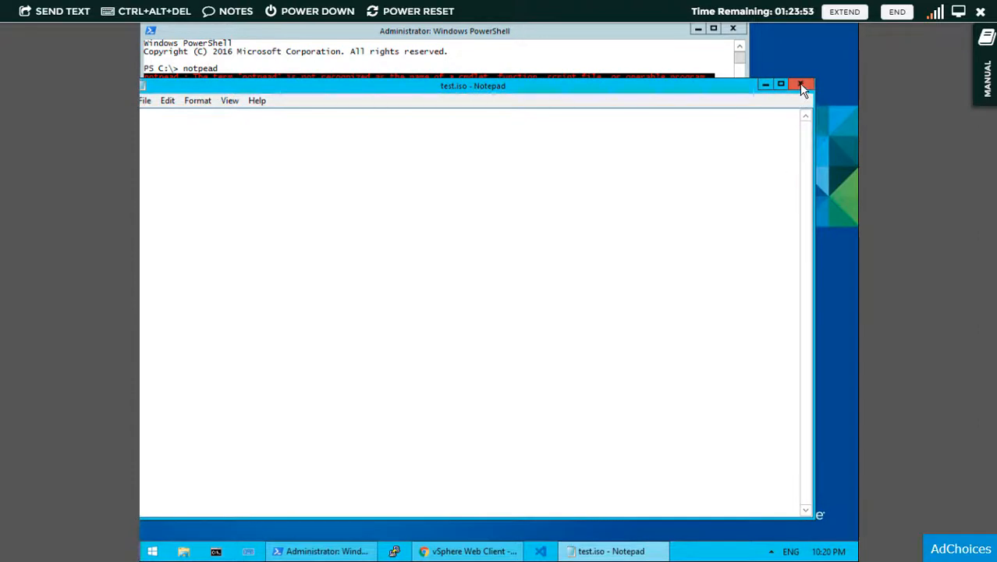
pyautogui.click(698, 29)
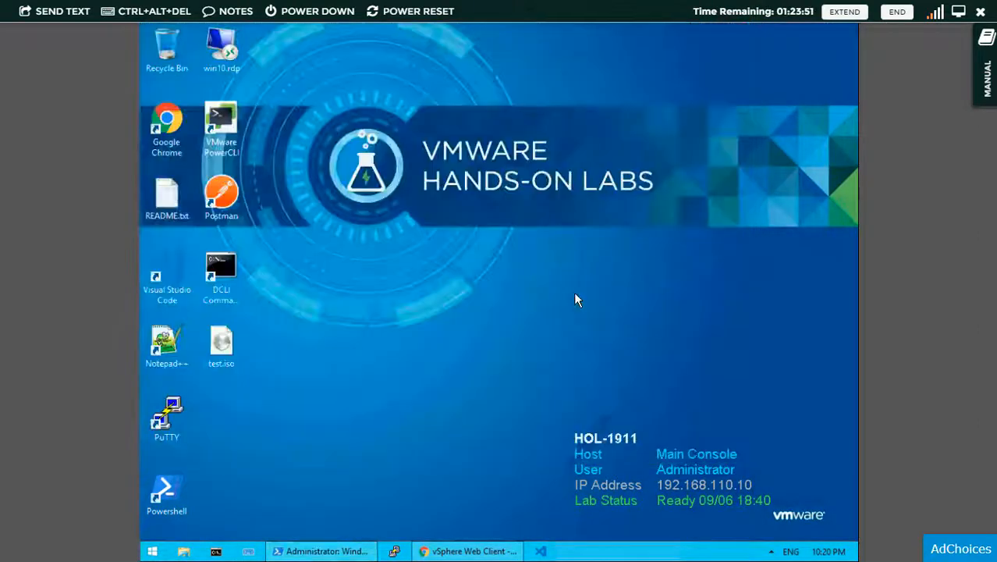
# - Return to the vSphere Web Client and show the primary library's Other Types list
pyautogui.click(220, 349)
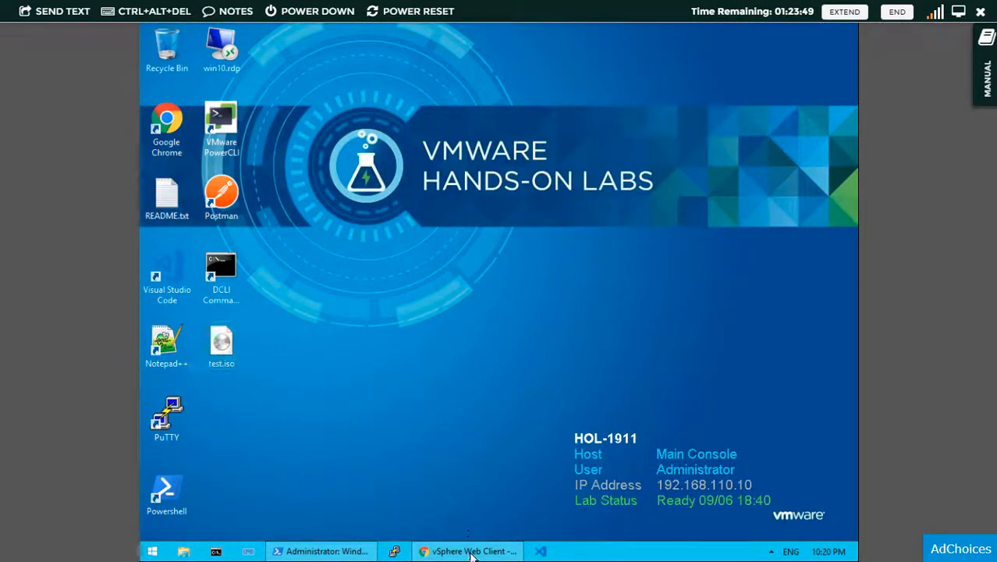
pyautogui.click(466, 549)
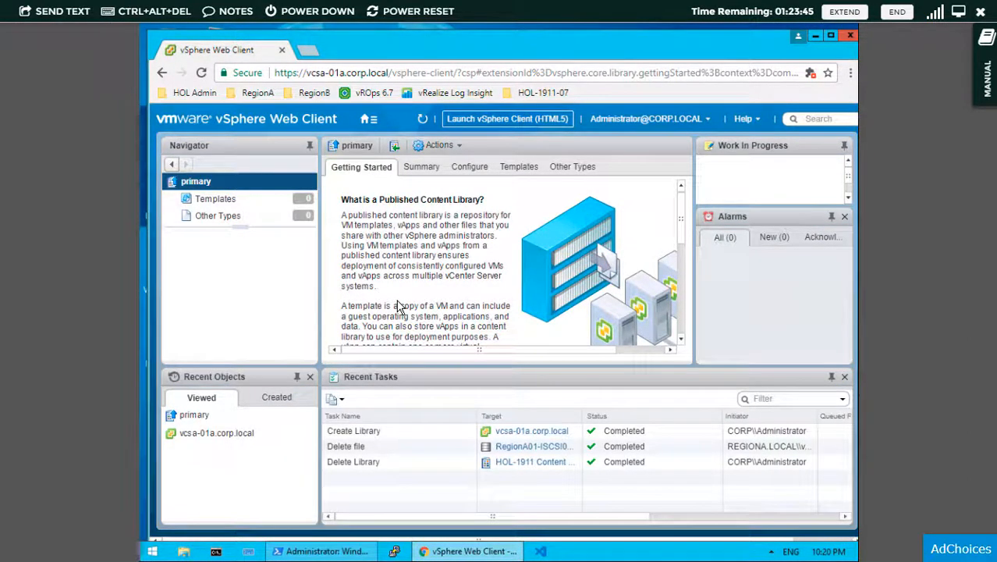
pyautogui.click(248, 219)
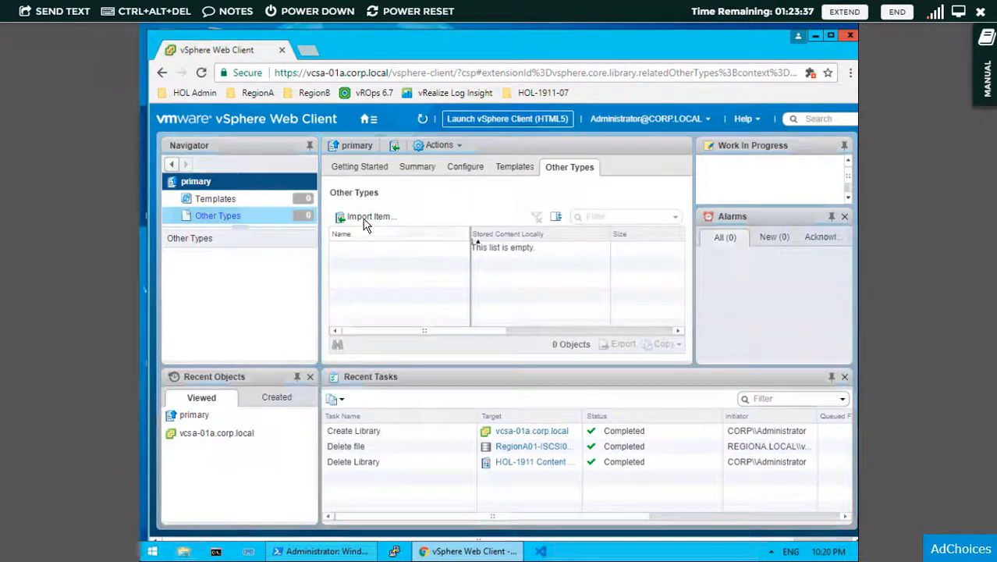
# - Import local file Desktop\test.iso into primary with the note 'Corporate windows iso'
pyautogui.click(366, 218)
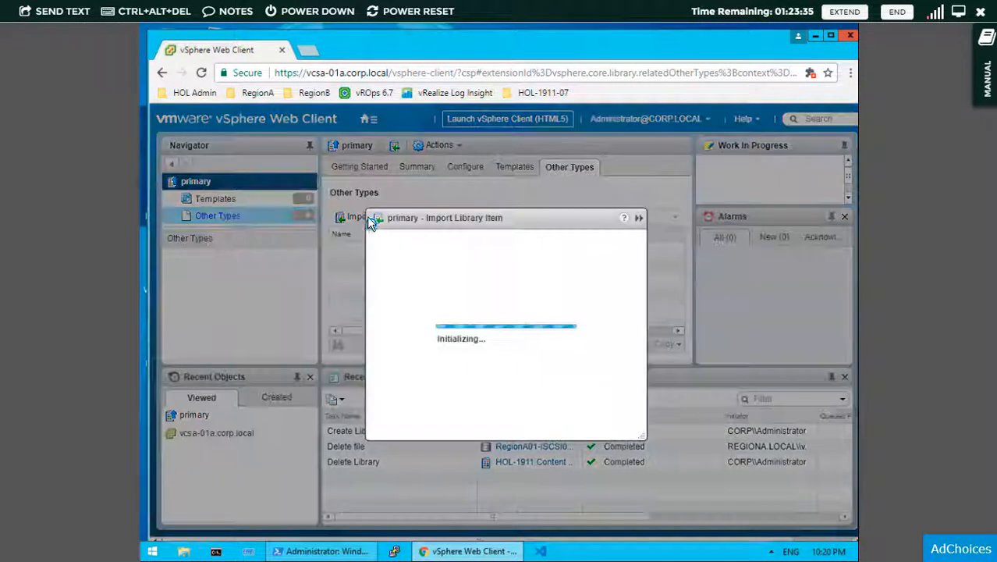
pyautogui.click(358, 283)
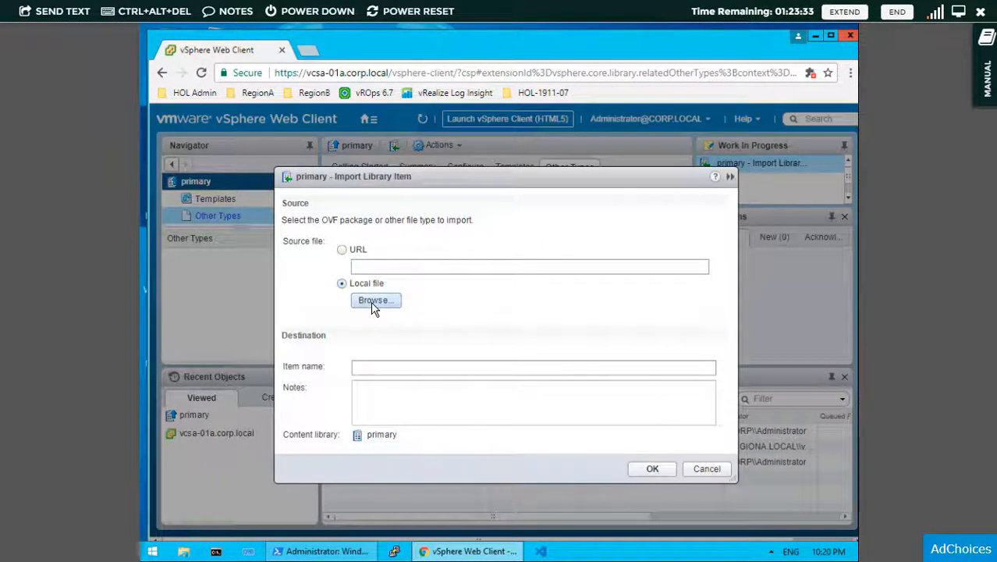
pyautogui.click(374, 300)
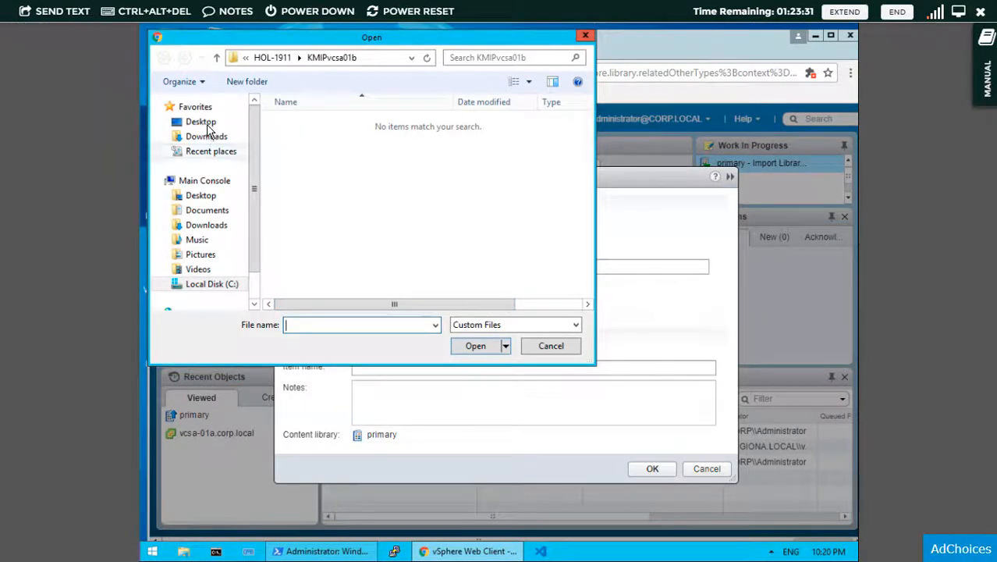
pyautogui.click(205, 125)
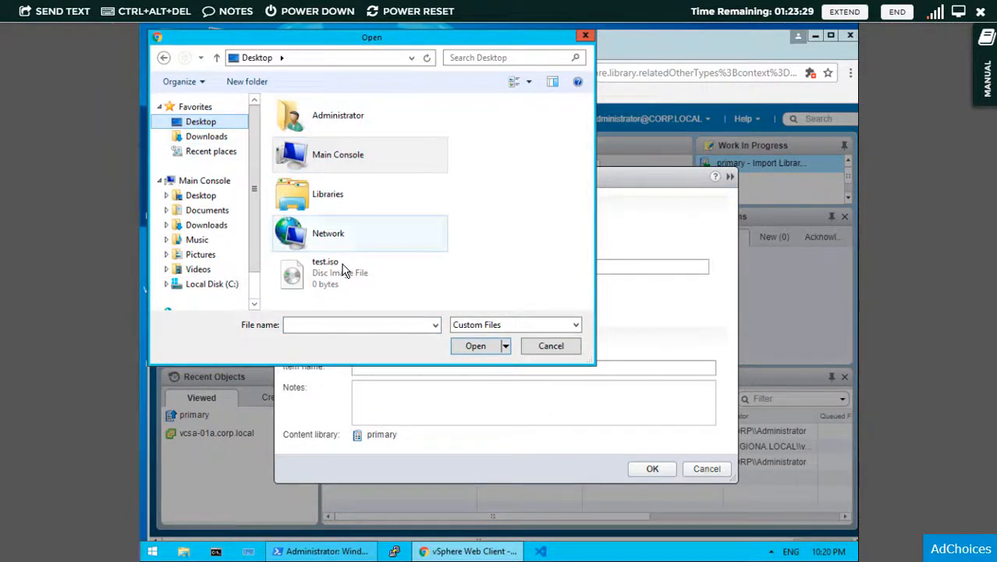
pyautogui.doubleClick(344, 271)
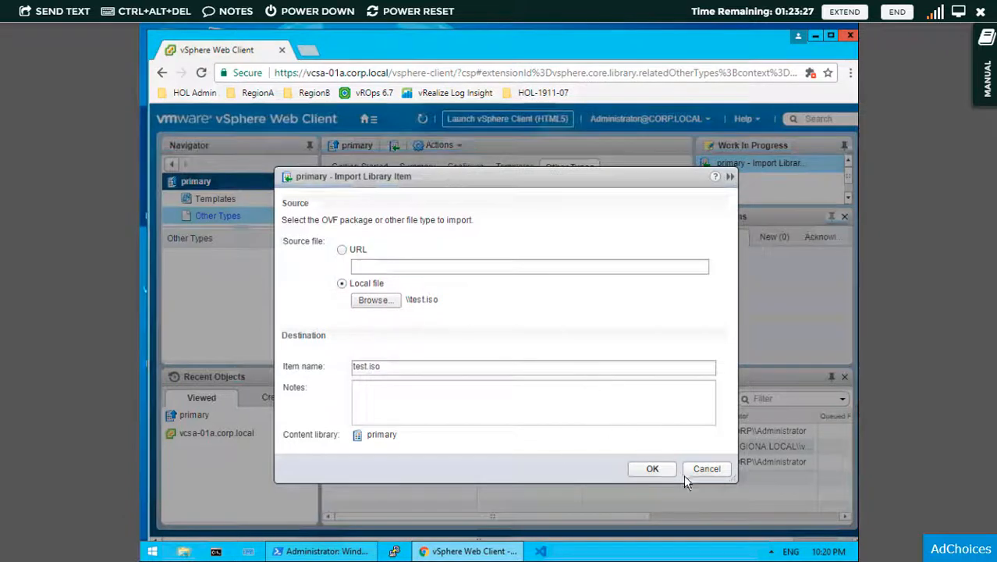
pyautogui.click(550, 403)
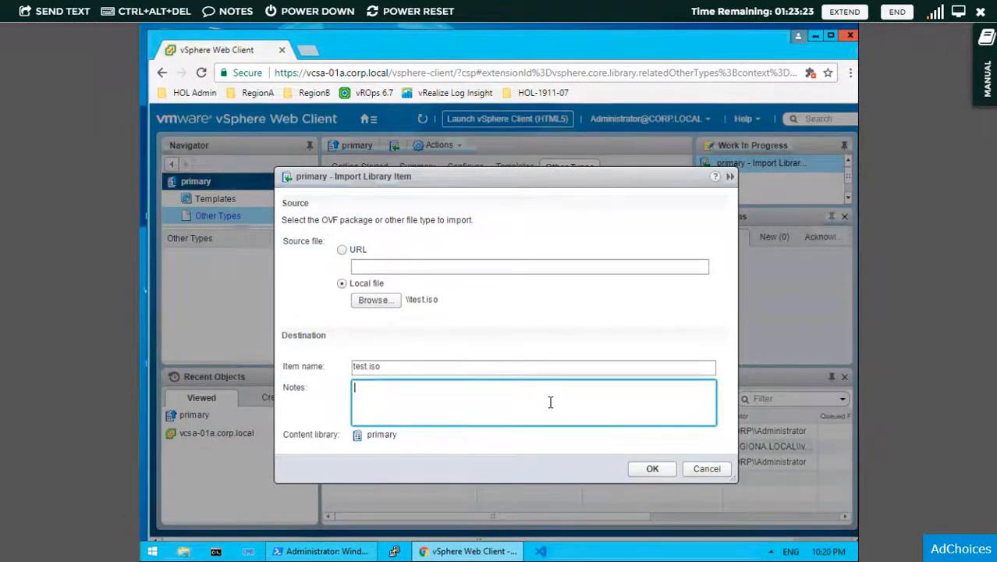
pyautogui.write('Corporate')
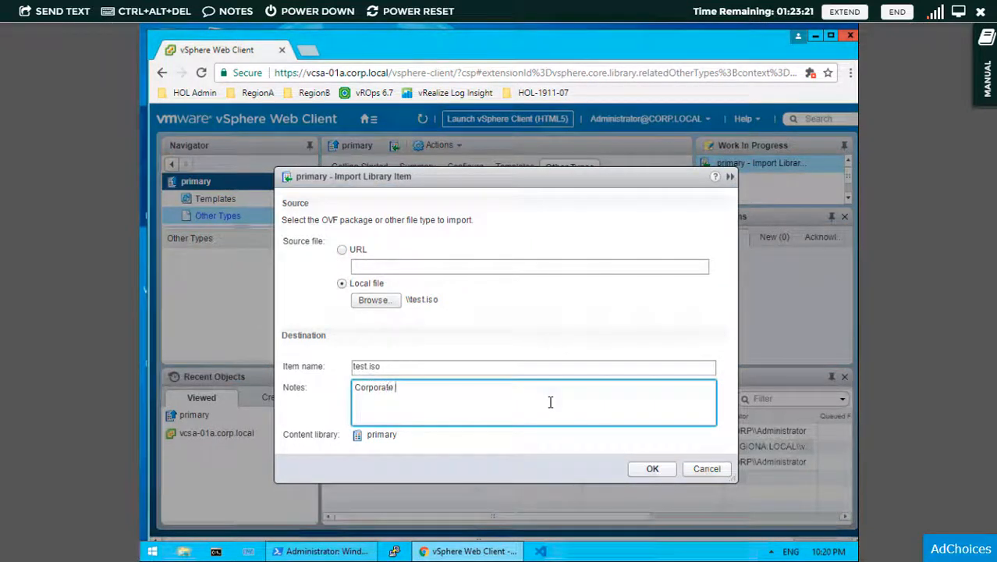
pyautogui.write(' windows iso')
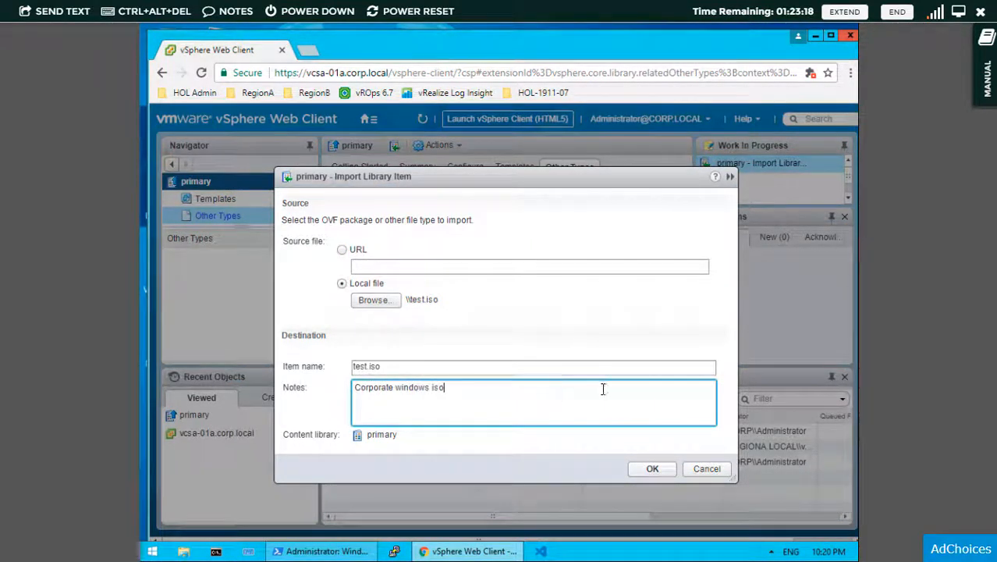
pyautogui.click(652, 468)
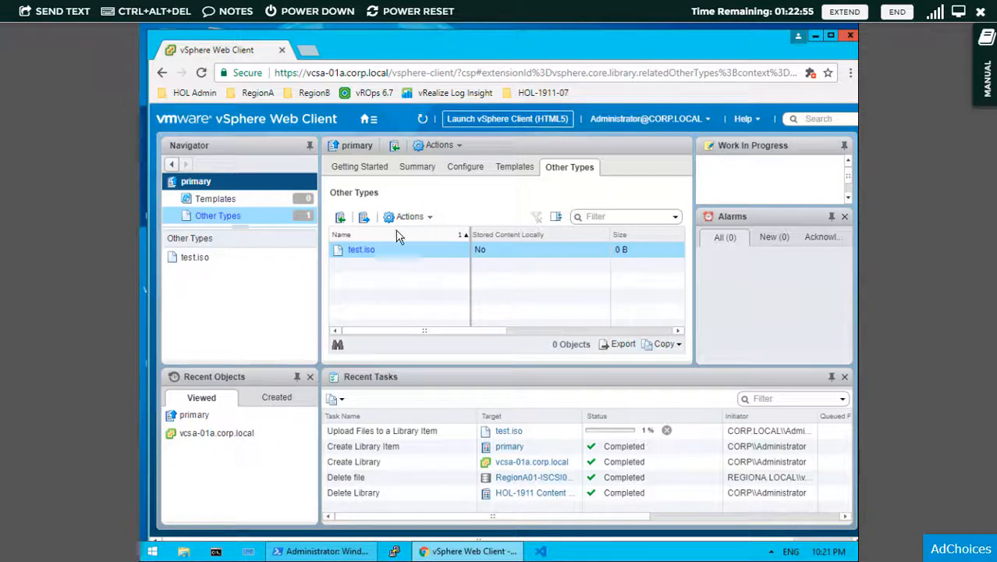
# - In VMs and Templates, expand vcsa-01a > RegionA01 and select the core-01a virtual machine
pyautogui.click(369, 121)
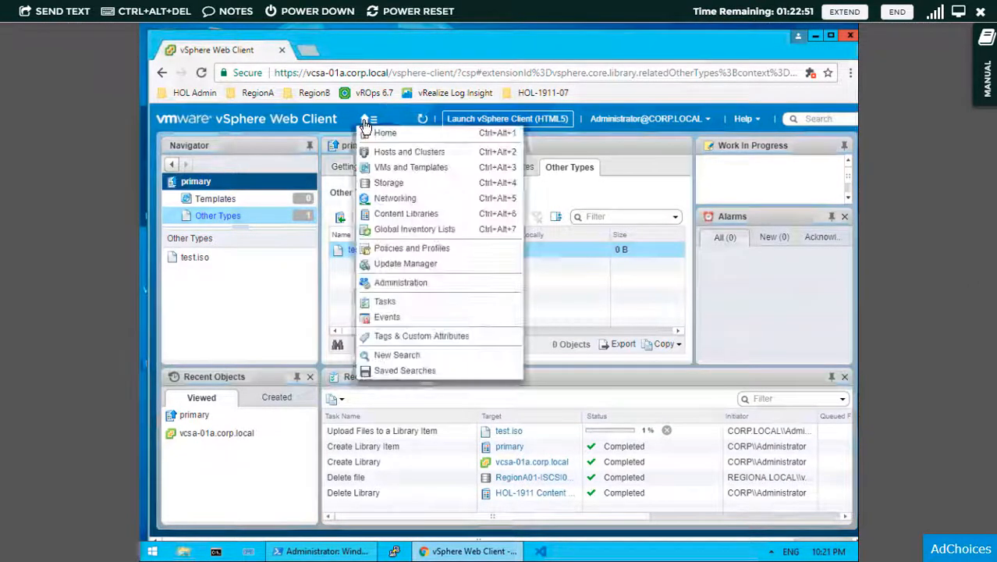
pyautogui.click(388, 173)
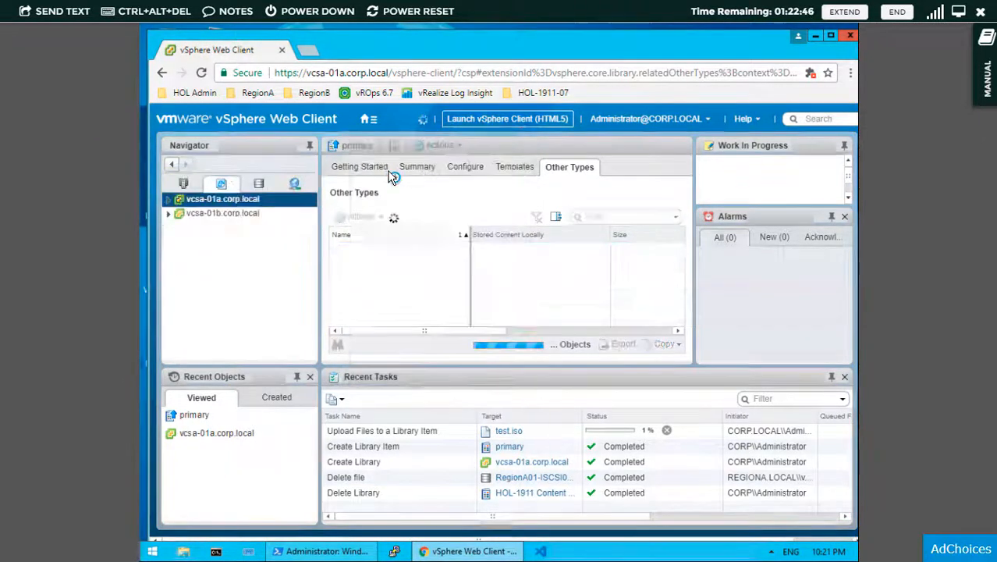
pyautogui.click(169, 202)
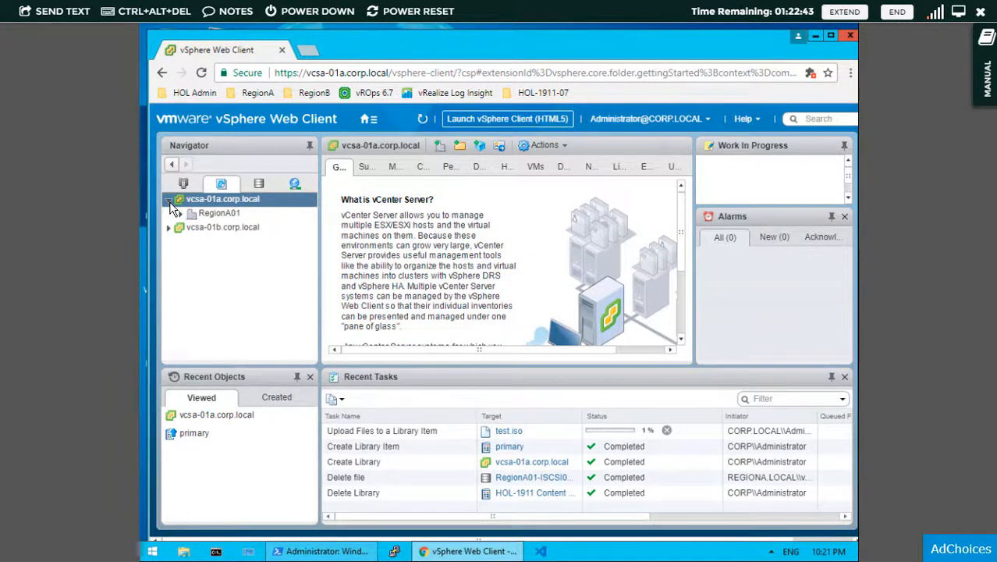
pyautogui.click(181, 213)
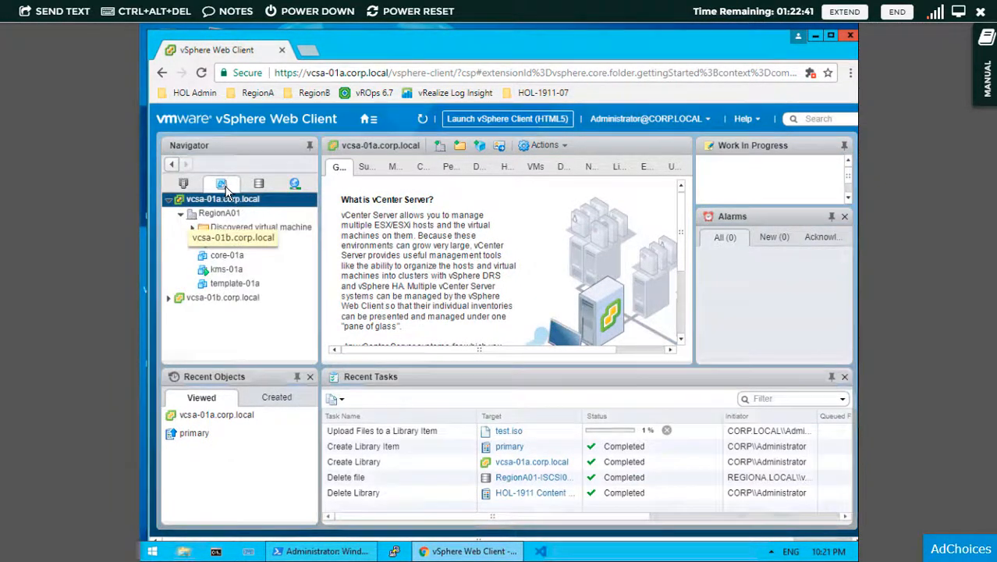
pyautogui.click(220, 260)
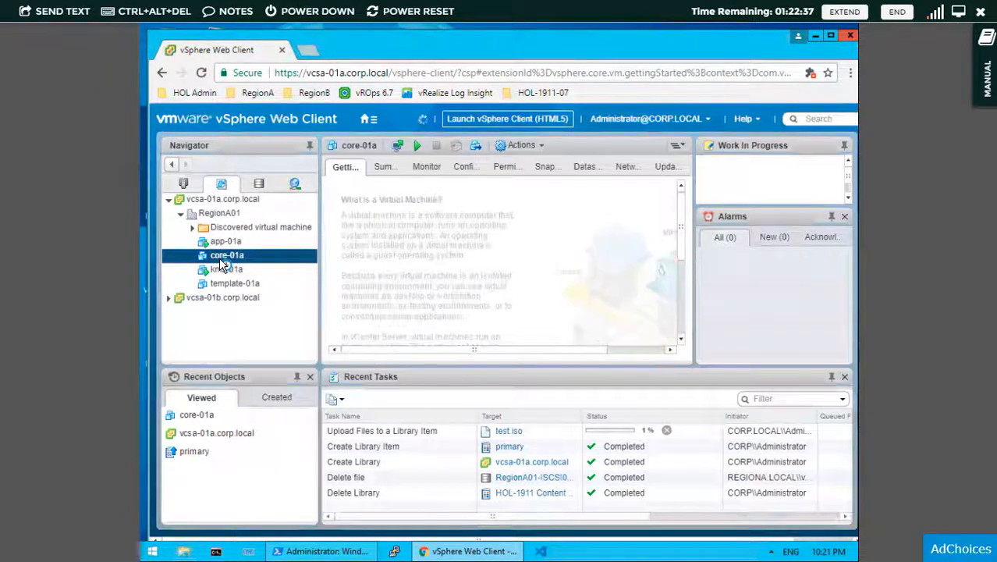
# - Convert core-01a to a template and confirm the conversion
pyautogui.rightClick(221, 263)
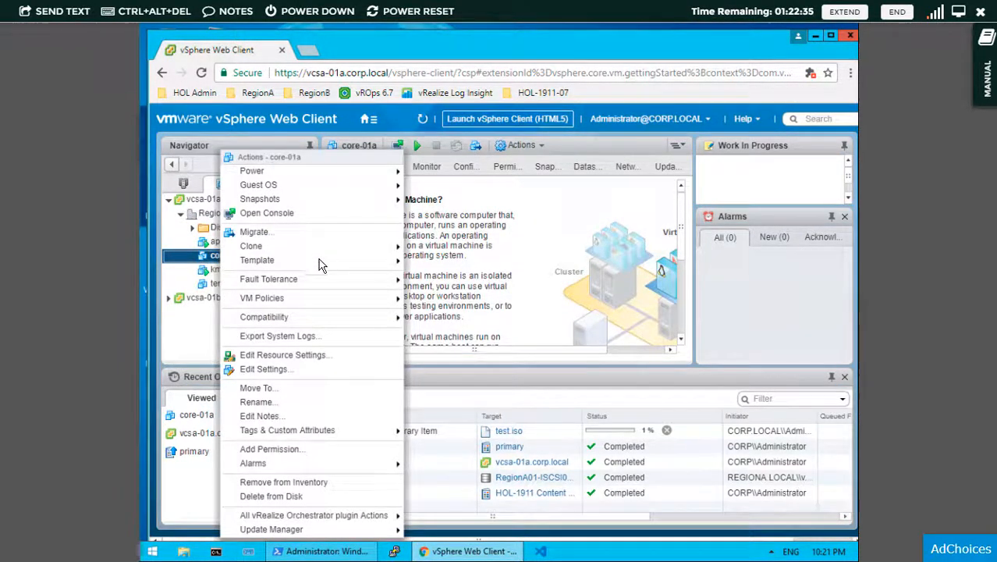
pyautogui.moveTo(386, 262)
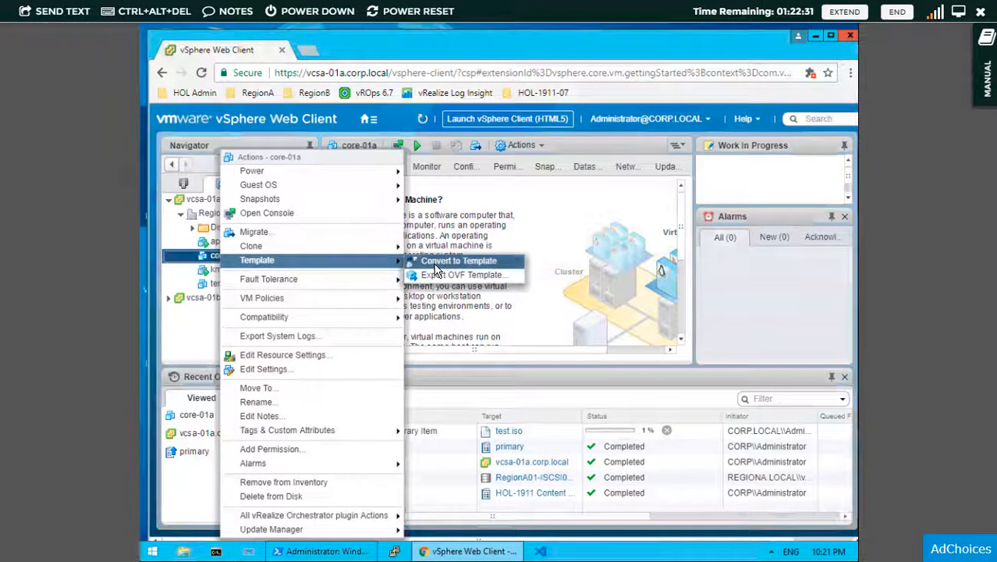
pyautogui.click(437, 265)
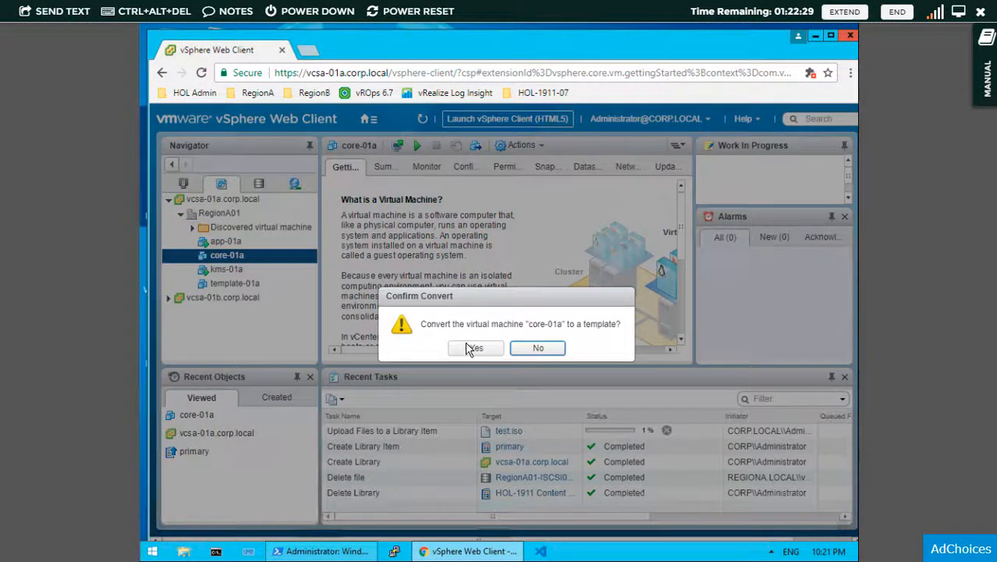
pyautogui.click(474, 348)
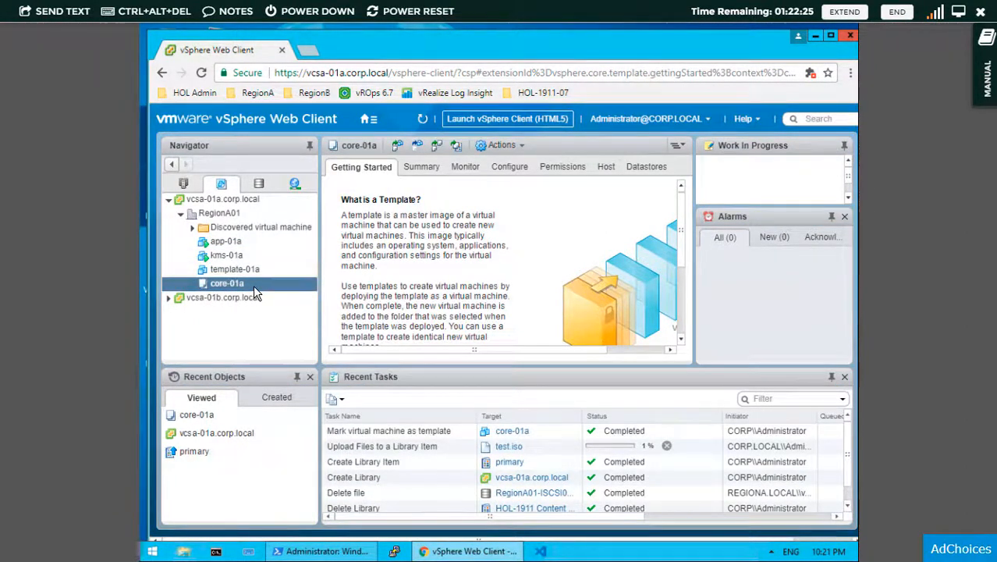
pyautogui.rightClick(254, 288)
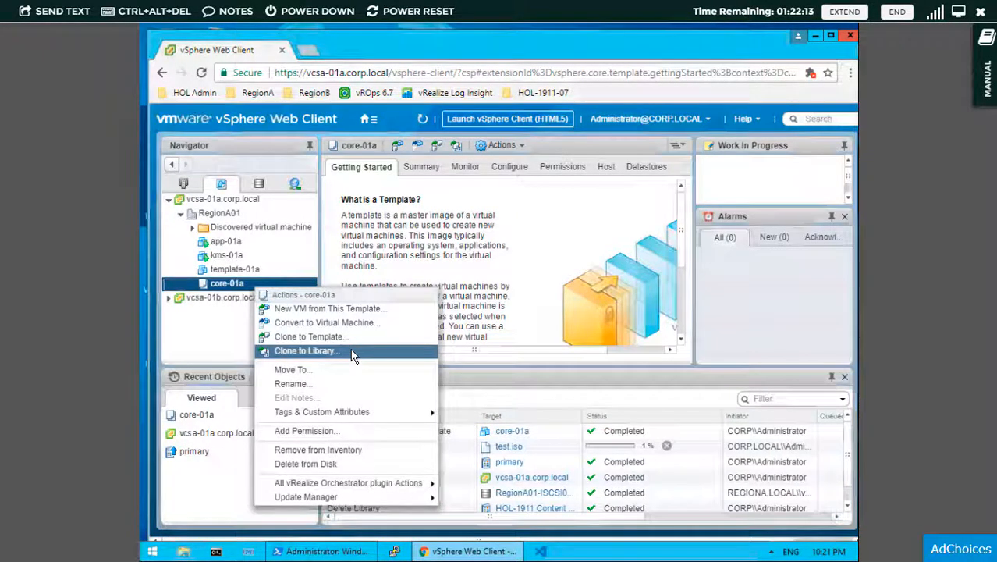
# - Clone the core-01a template into the primary library as 'Windows-Server-Core', then open the Home menu
pyautogui.click(352, 356)
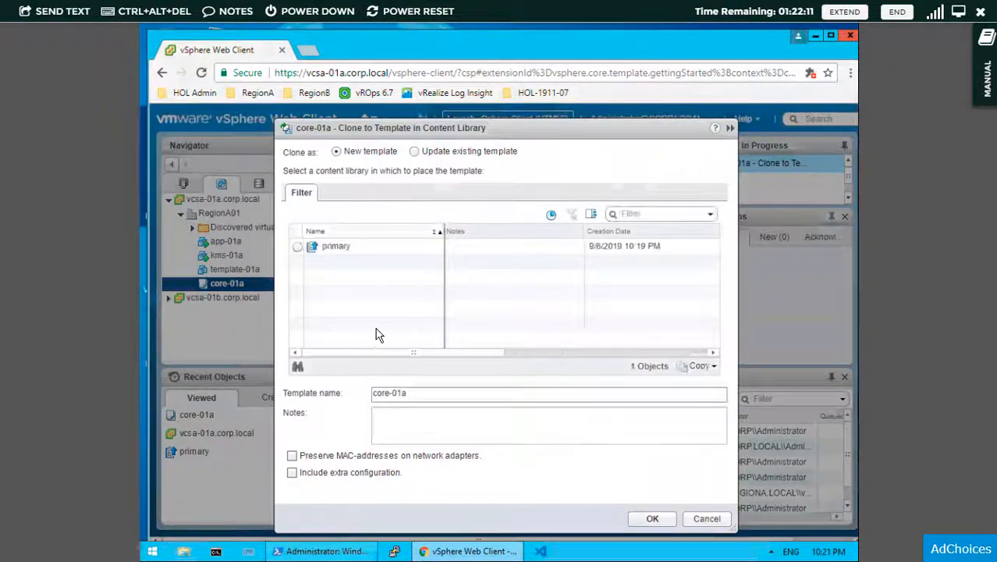
pyautogui.click(299, 248)
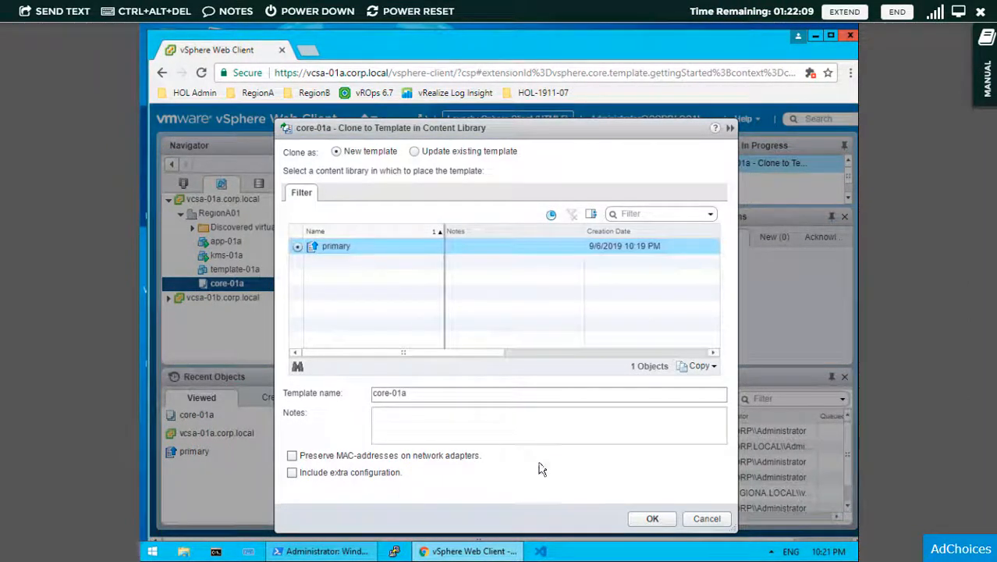
pyautogui.click(455, 397)
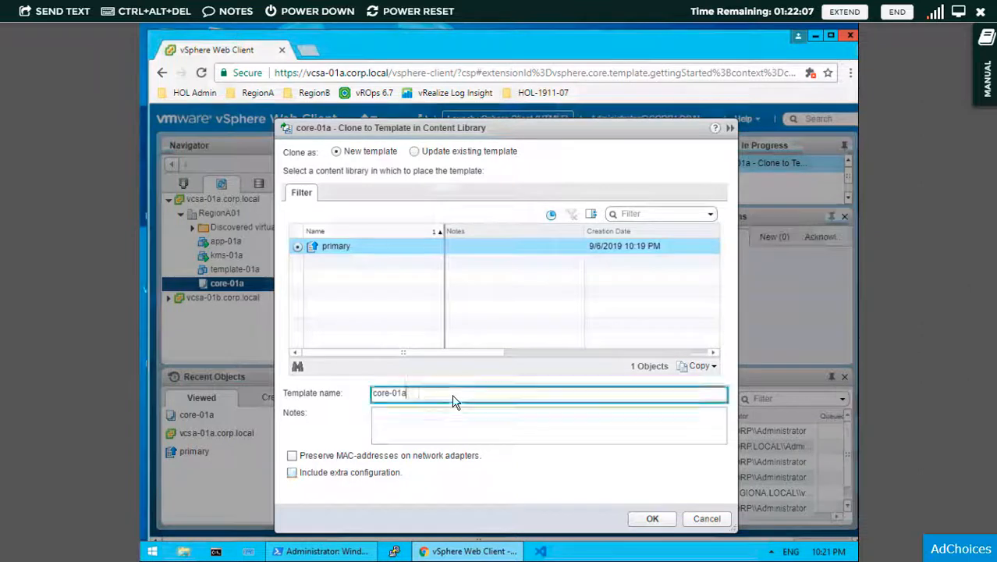
pyautogui.hotkey('ctrl', 'a')
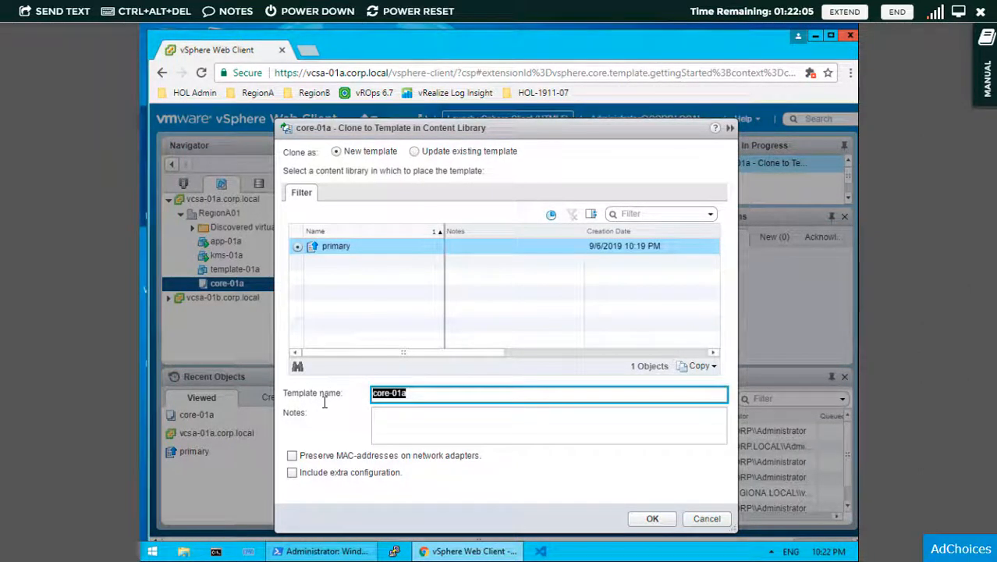
pyautogui.write('Windows-Ser')
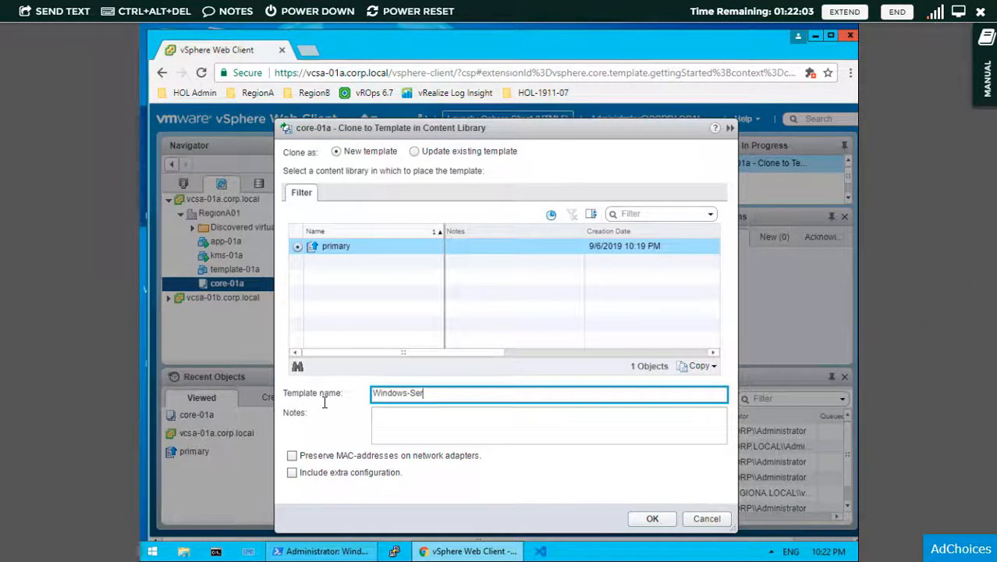
pyautogui.write('ver-Core')
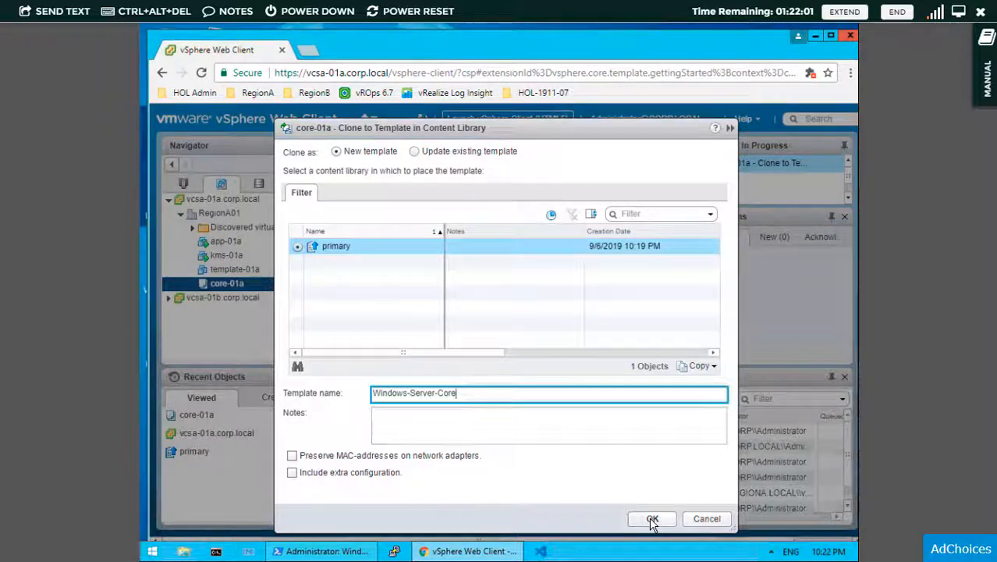
pyautogui.click(653, 520)
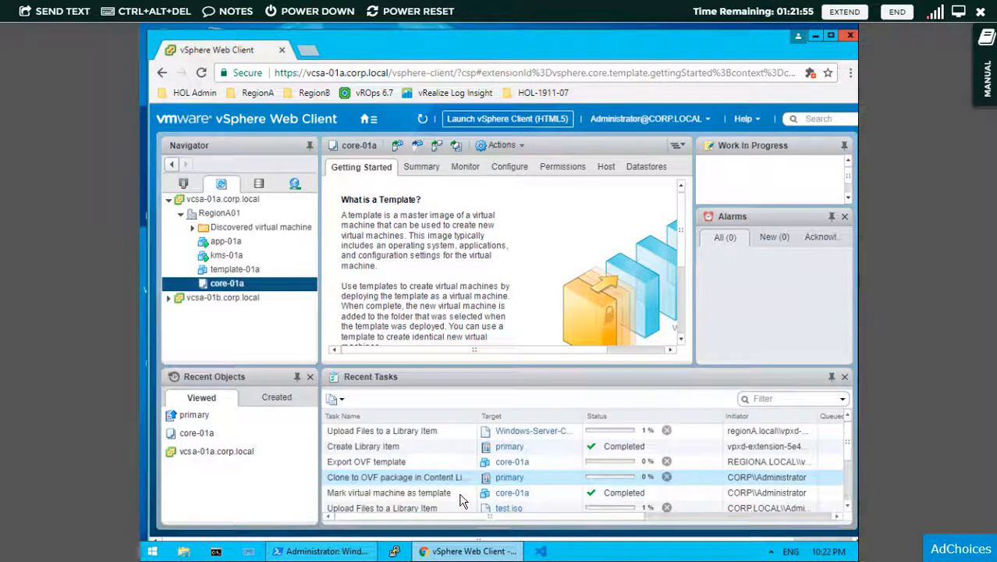
pyautogui.scroll(-2, 484, 487)
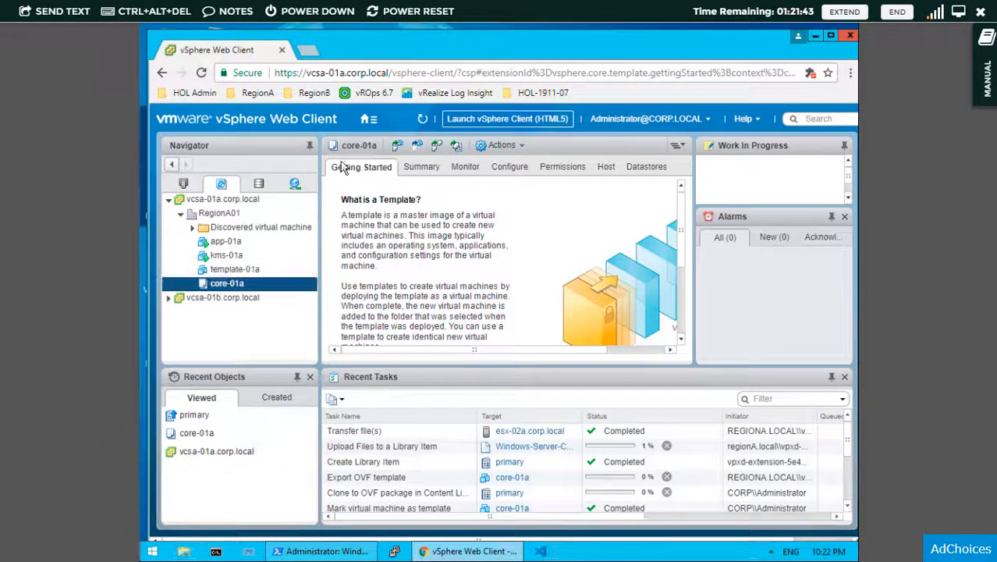
pyautogui.click(370, 121)
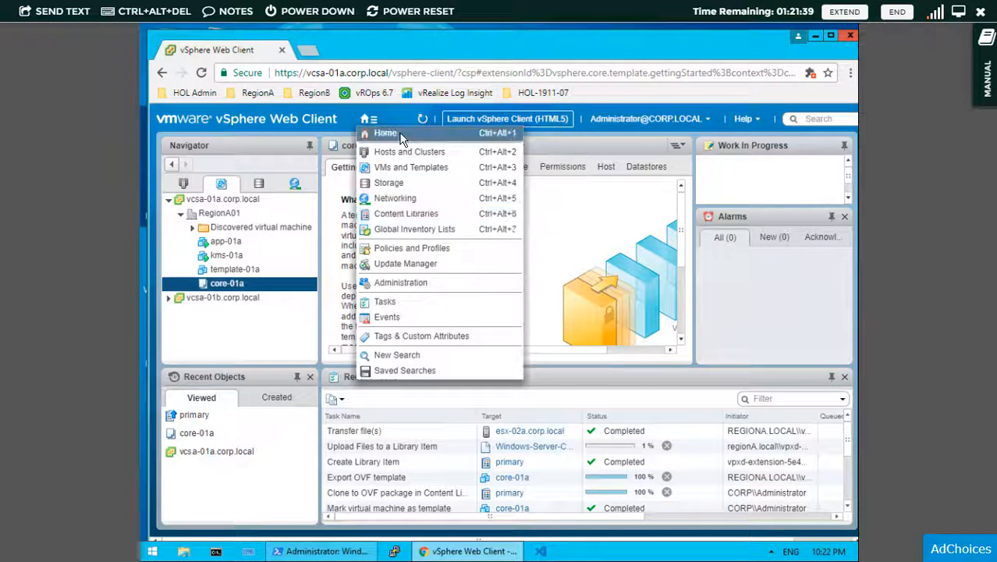
# - Open the primary content library and view its Windows-Server-Core template and test.iso items
pyautogui.click(402, 137)
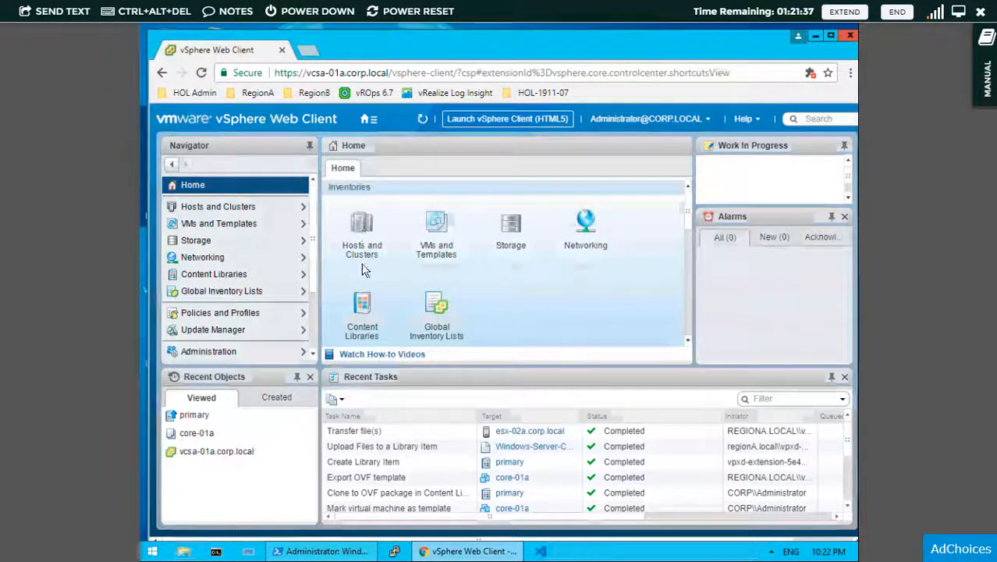
pyautogui.click(366, 309)
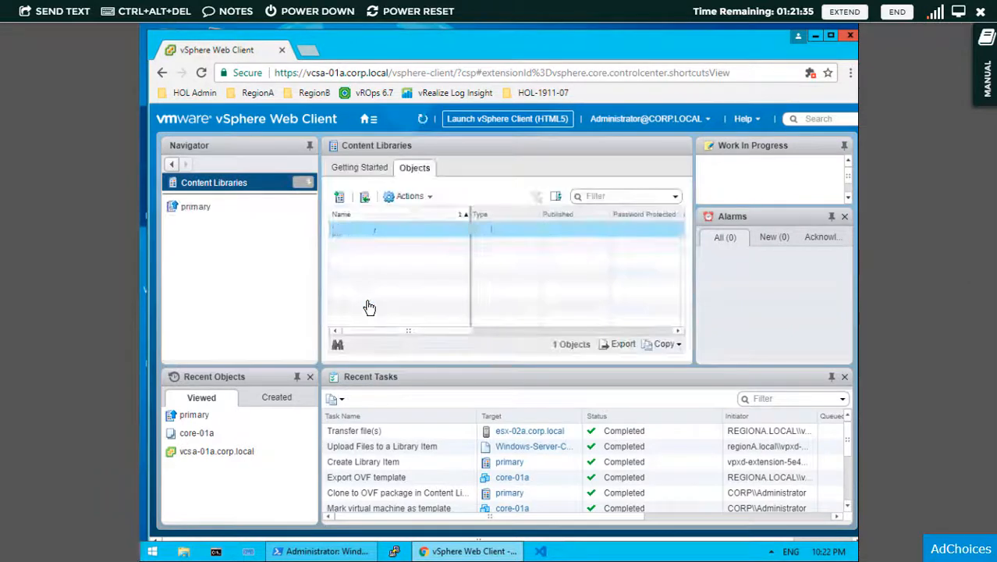
pyautogui.click(200, 212)
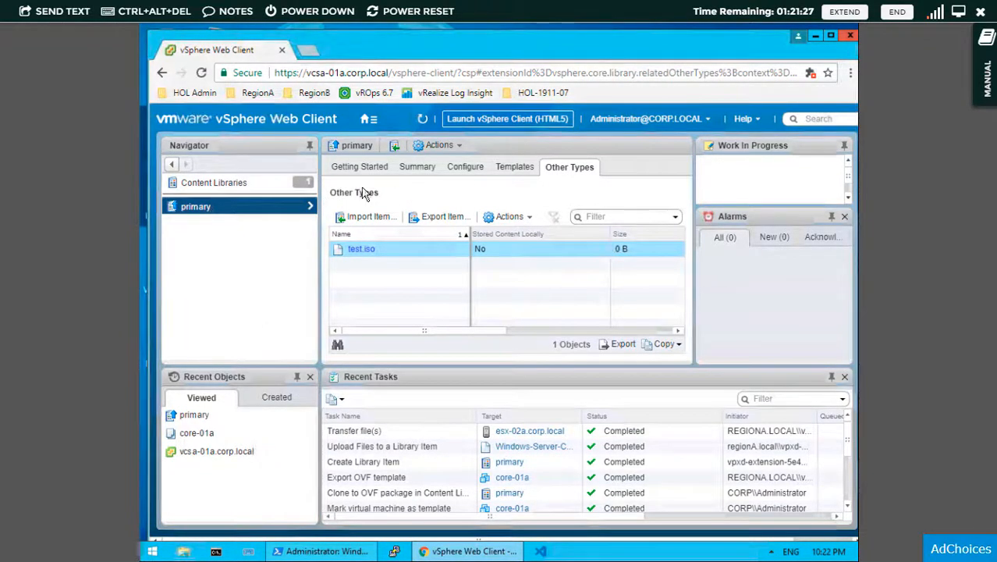
pyautogui.click(227, 184)
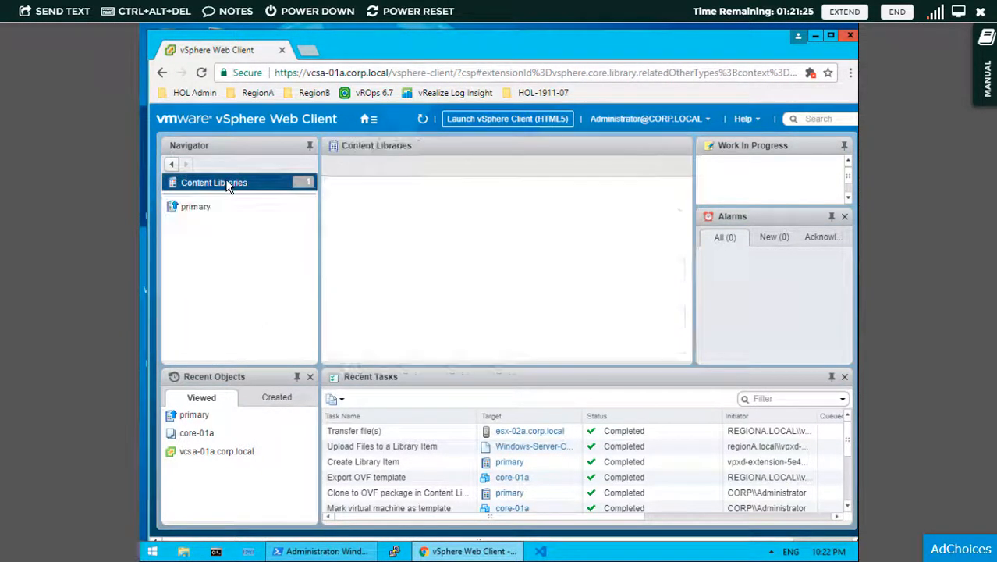
pyautogui.click(268, 209)
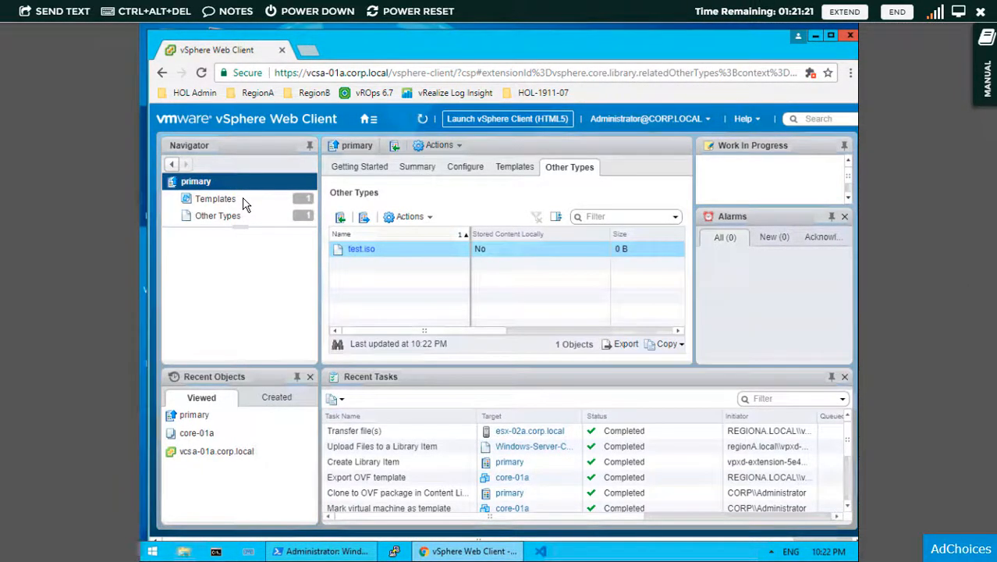
pyautogui.click(228, 202)
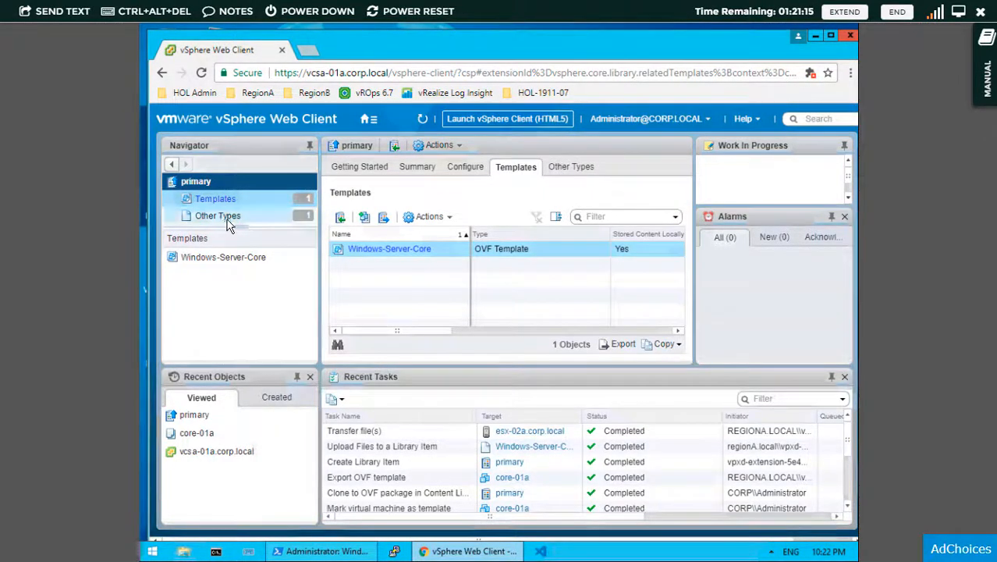
pyautogui.click(231, 218)
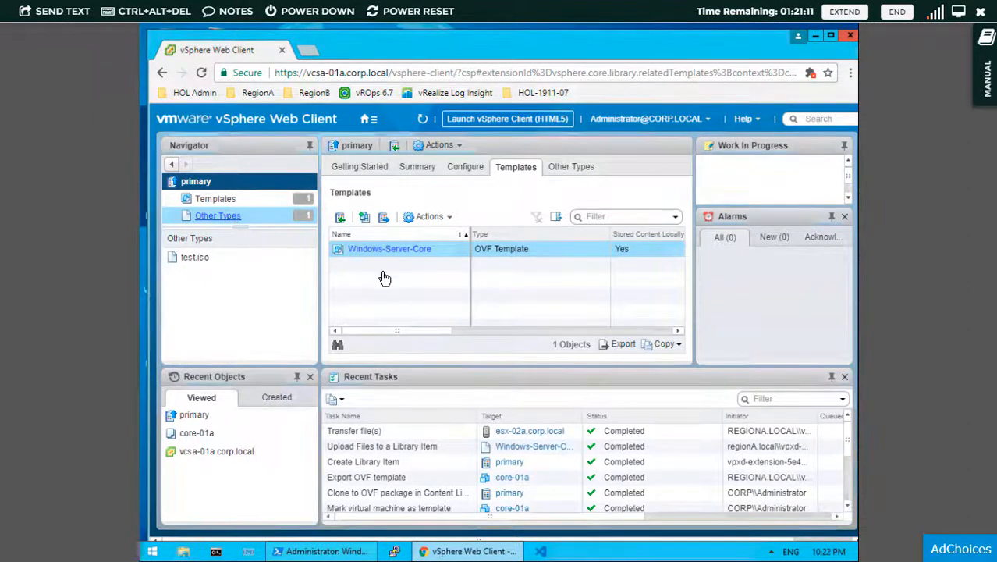
# - Show primary's templates, then switch to the VMs and Templates inventory
pyautogui.click(232, 198)
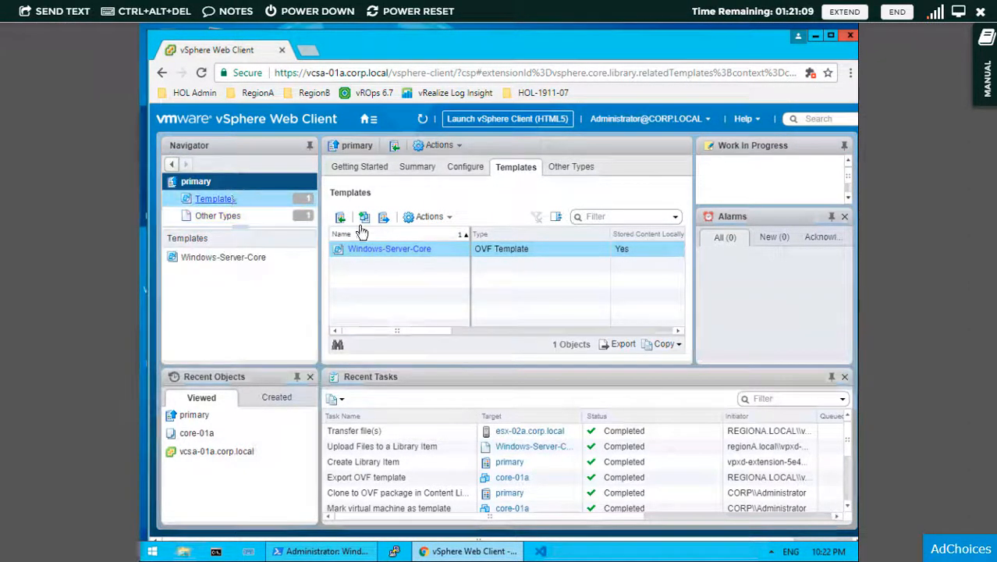
pyautogui.rightClick(405, 259)
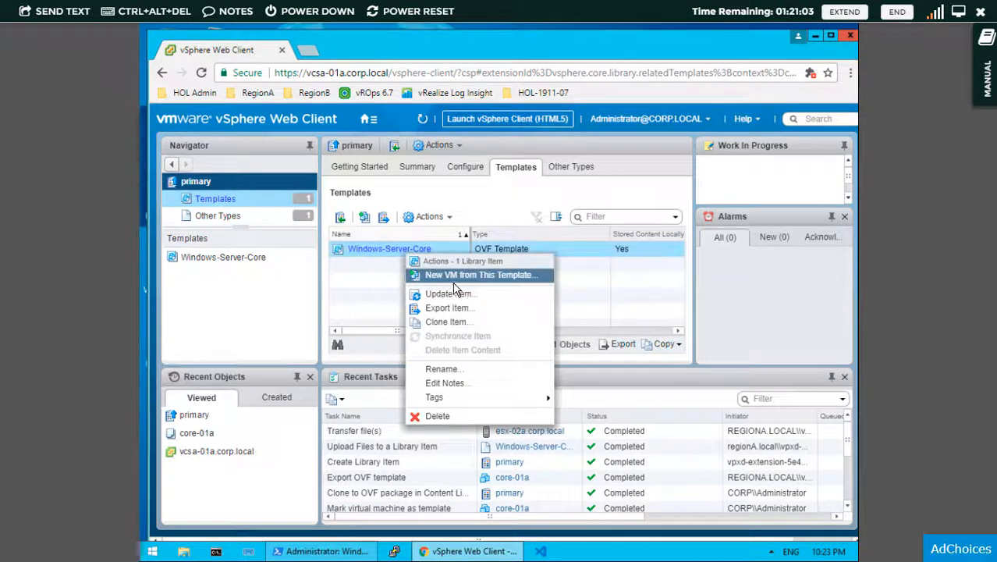
pyautogui.click(366, 121)
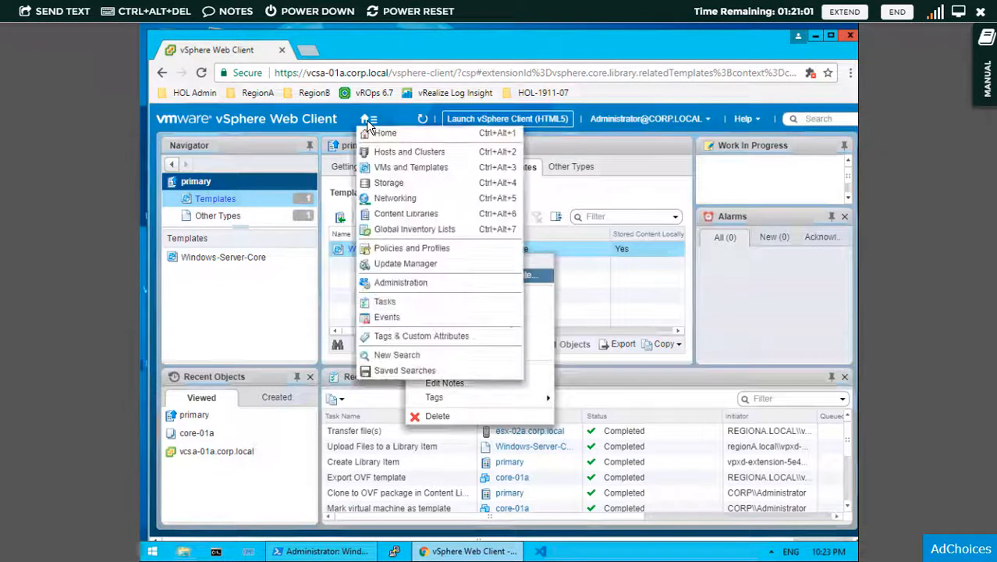
pyautogui.click(406, 167)
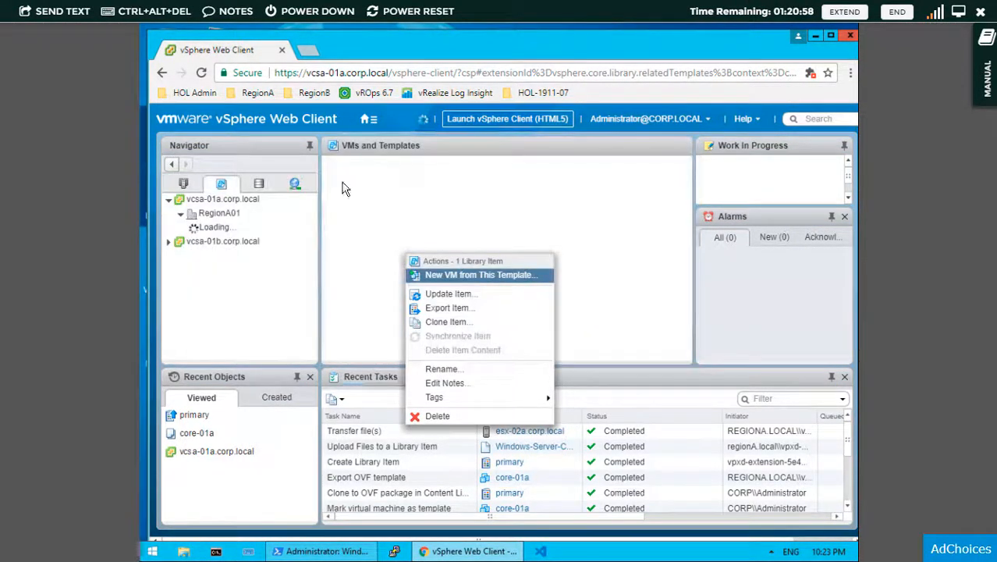
# - Start a New VM from Library on the RegionA01 datacenter, then cancel it
pyautogui.rightClick(225, 219)
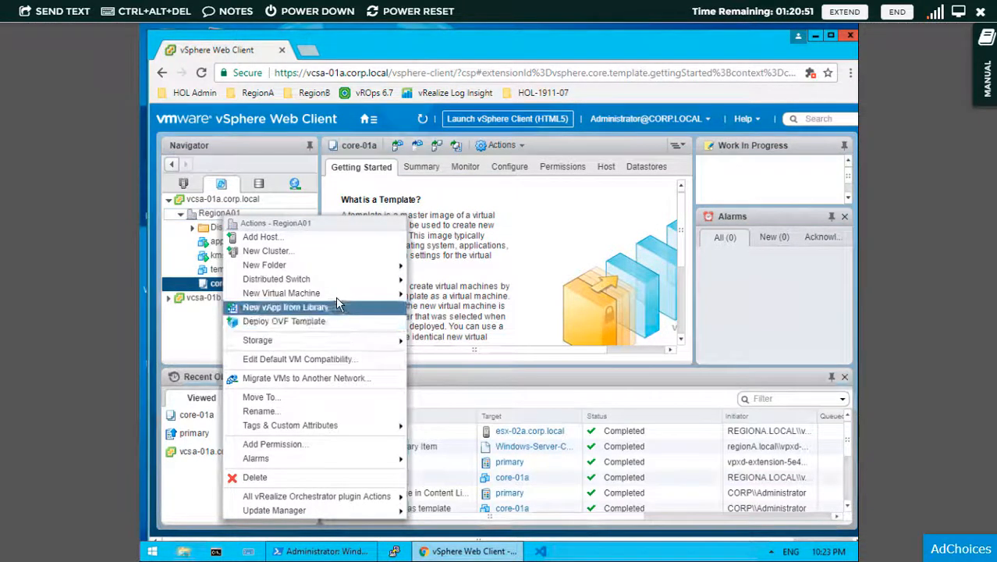
pyautogui.moveTo(351, 293)
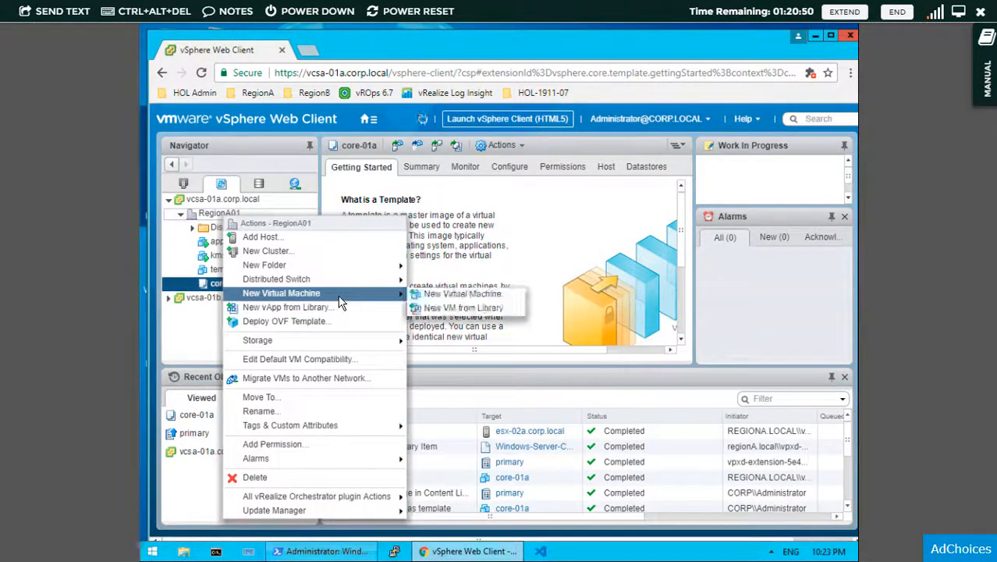
pyautogui.click(460, 308)
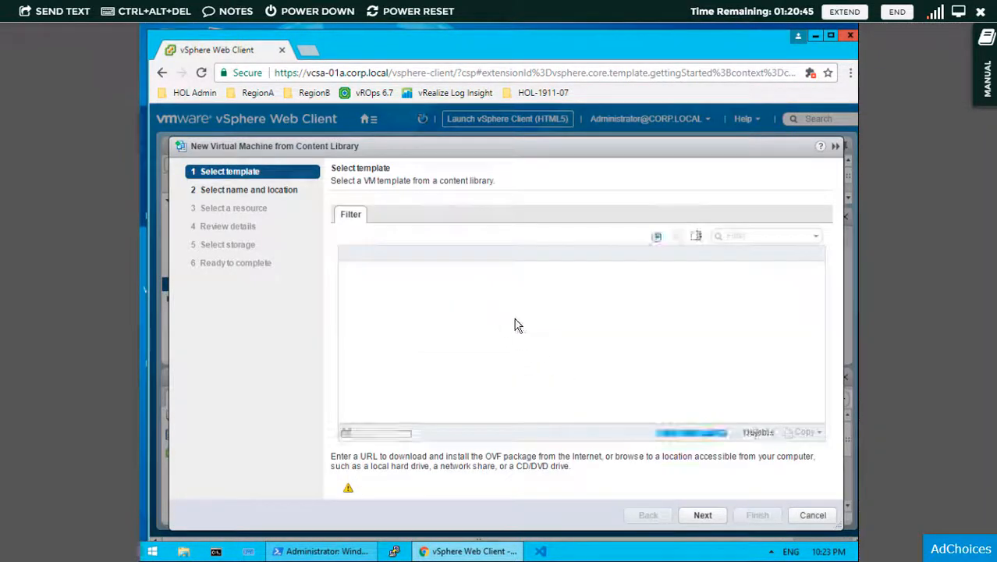
pyautogui.click(804, 518)
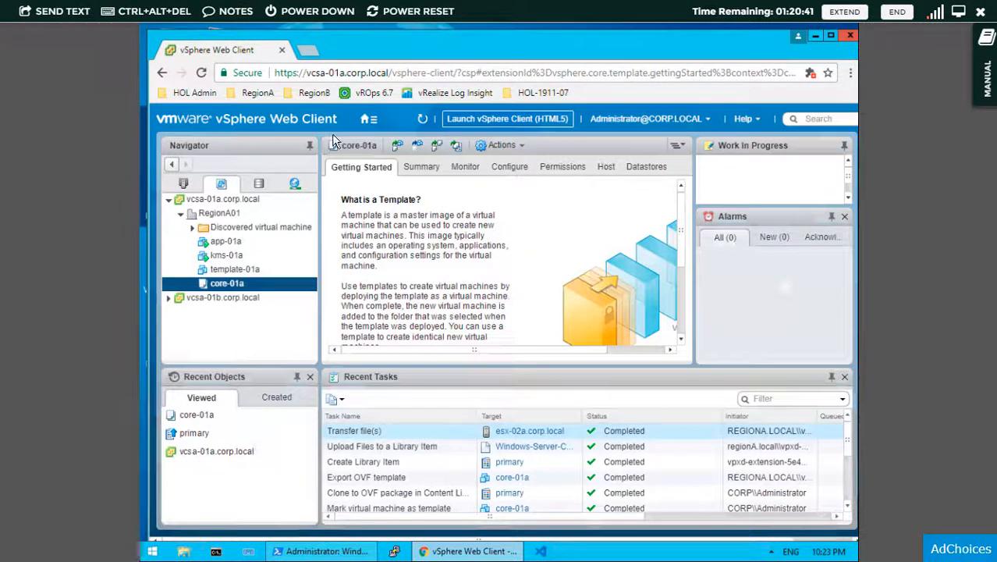
pyautogui.click(367, 118)
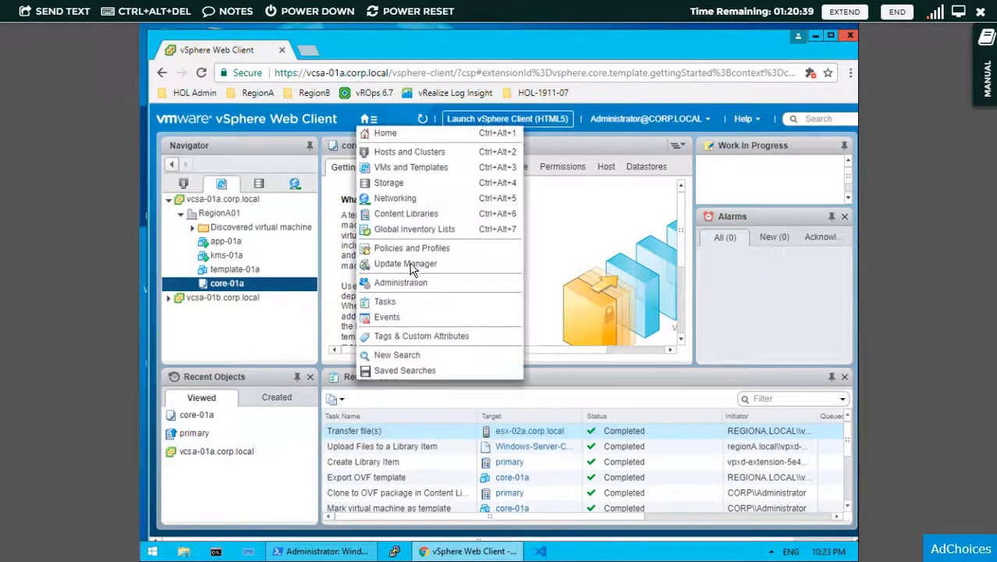
# - Open primary's templates, start cloning Windows-Server-Core, then cancel the clone
pyautogui.click(426, 215)
pyautogui.click(201, 214)
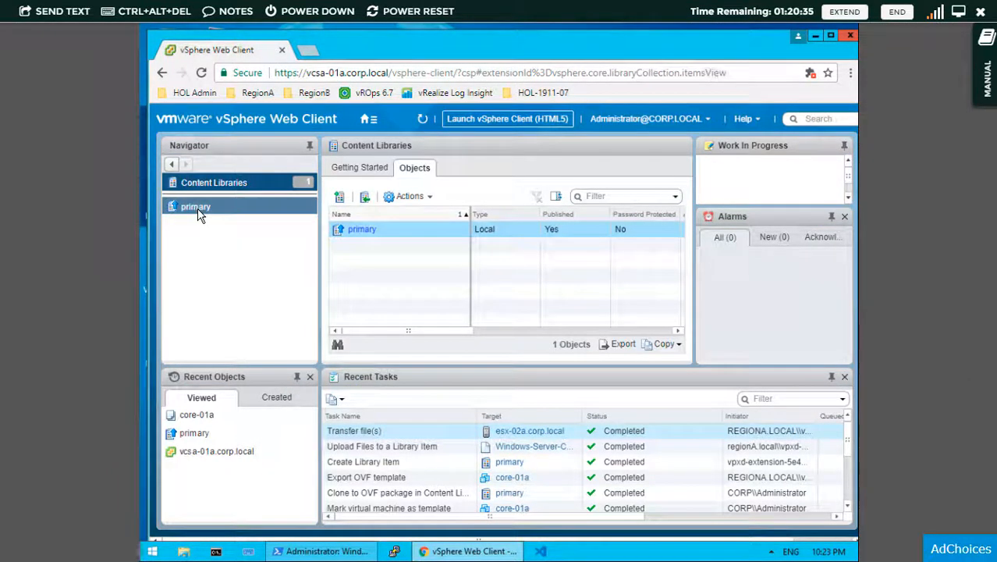
pyautogui.click(199, 216)
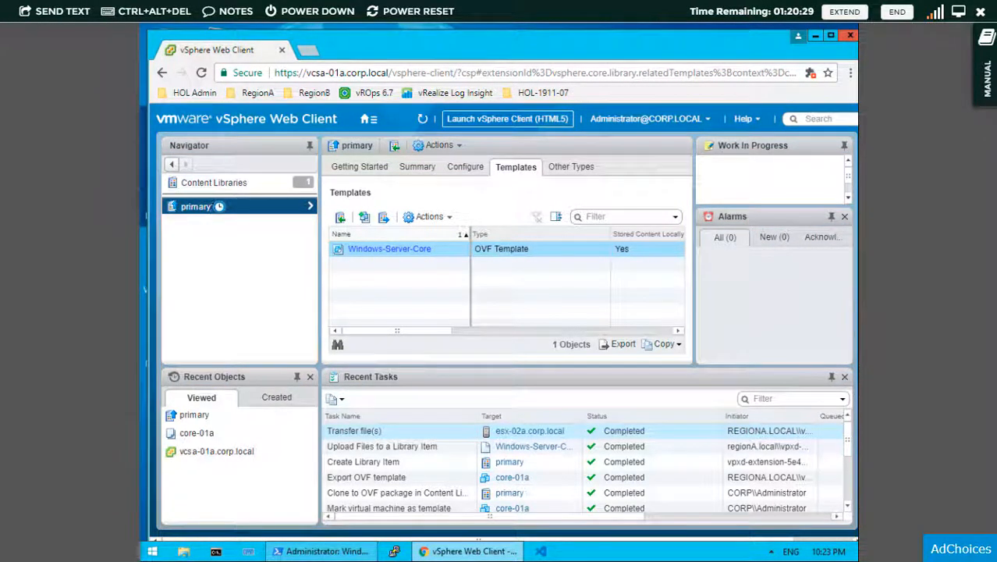
pyautogui.rightClick(443, 249)
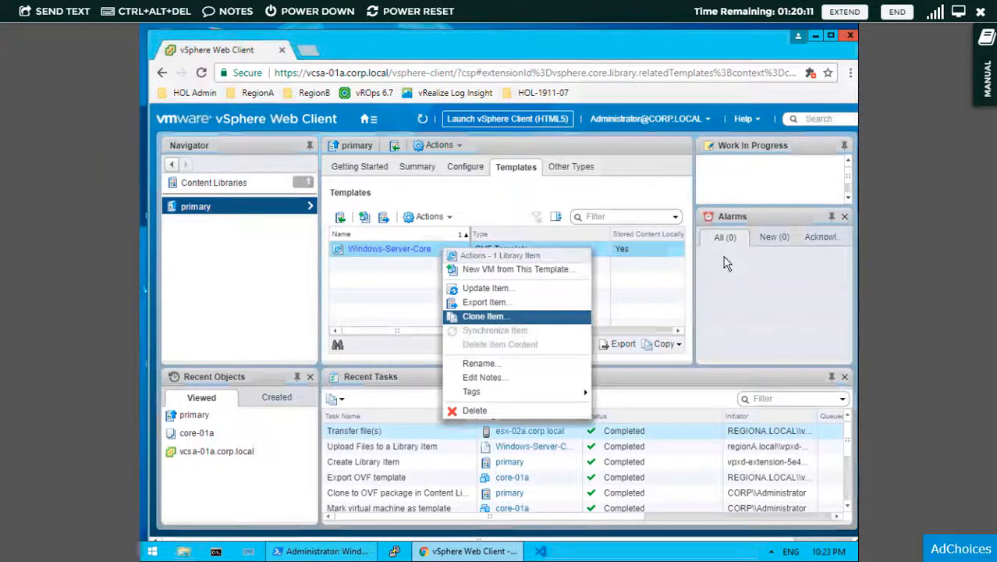
pyautogui.press('Return')
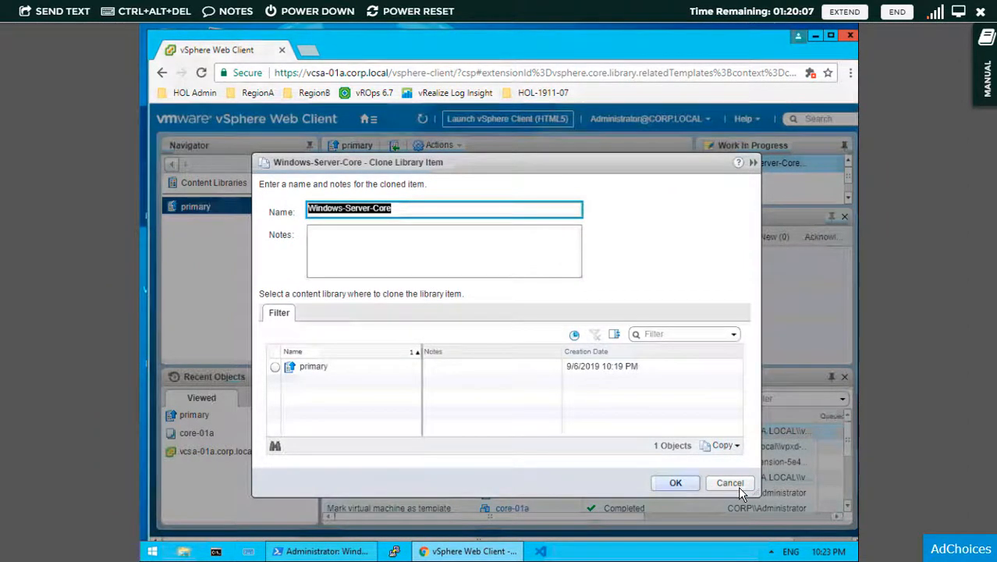
pyautogui.click(738, 484)
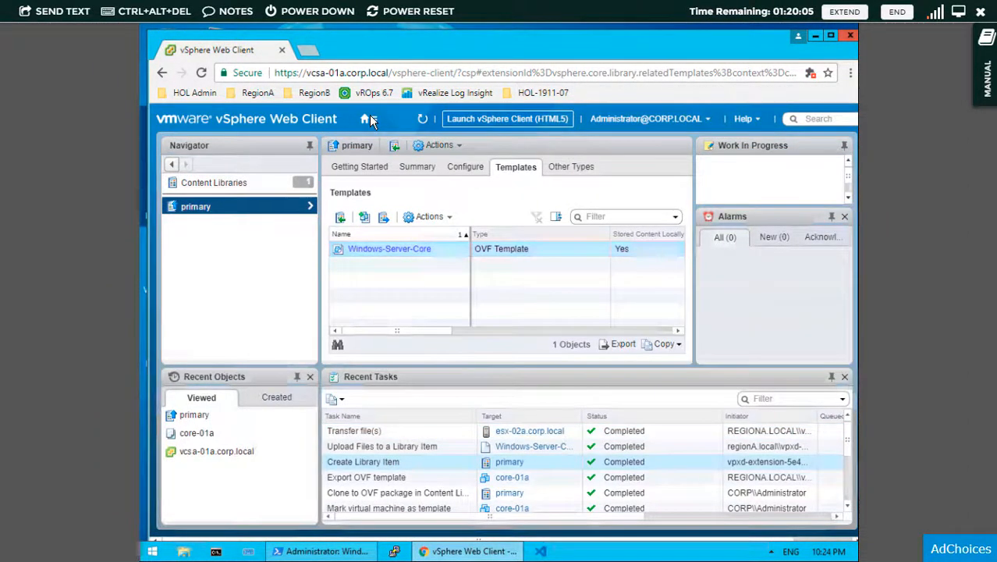
pyautogui.click(369, 119)
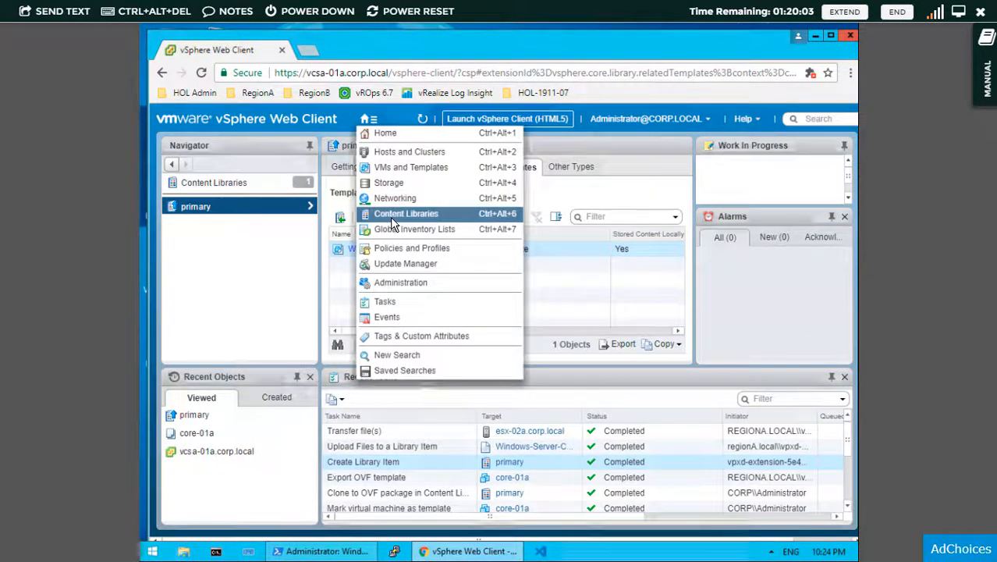
# - From the content libraries overview, start a new content library, then abandon it
pyautogui.click(390, 215)
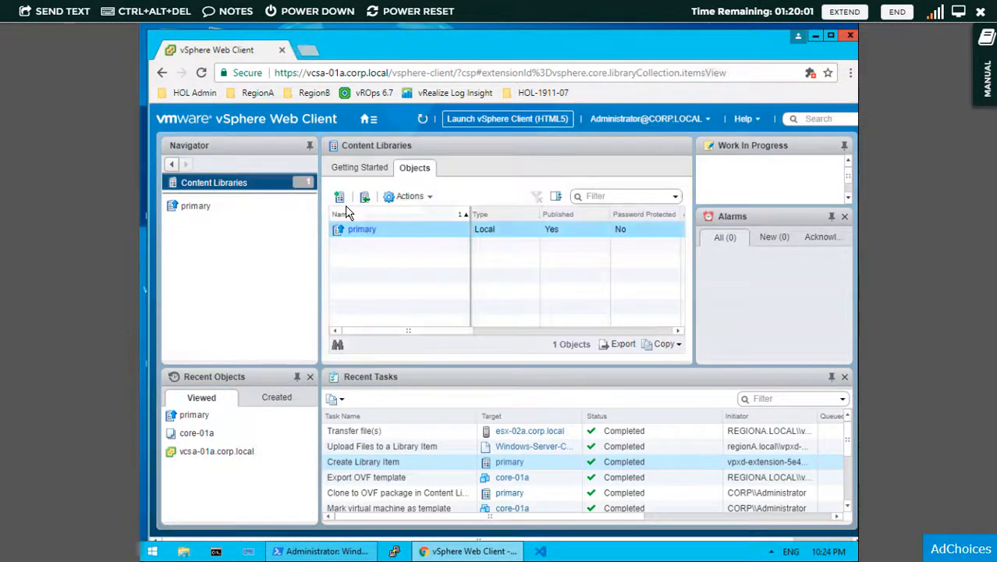
pyautogui.click(340, 201)
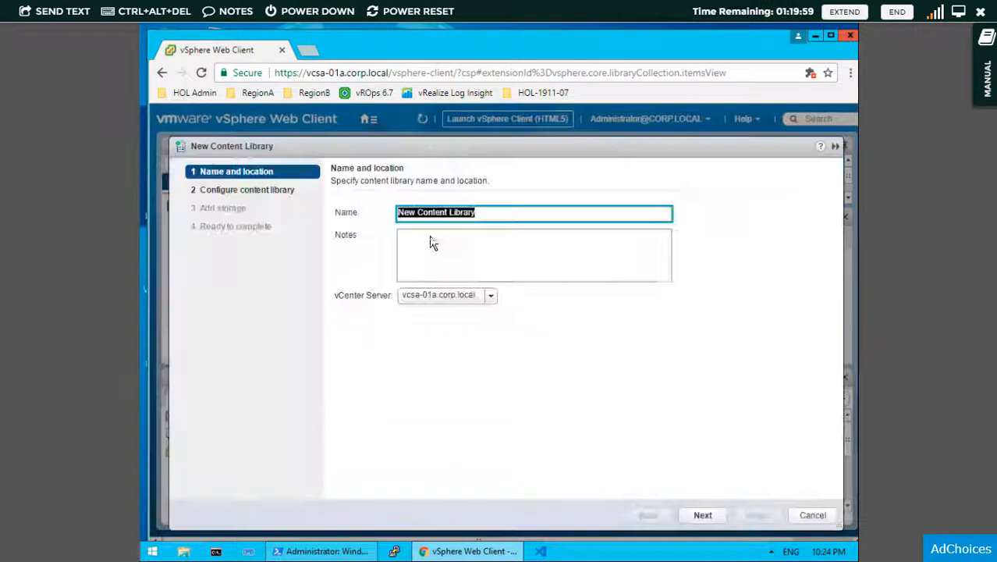
pyautogui.click(812, 516)
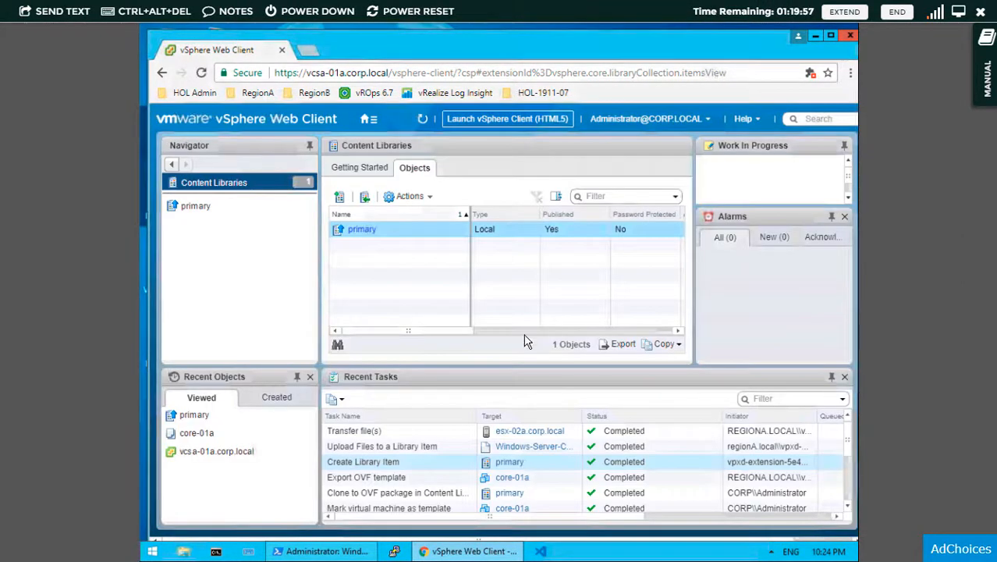
# - Open primary's publishing settings and copy its subscription URL
pyautogui.click(361, 230)
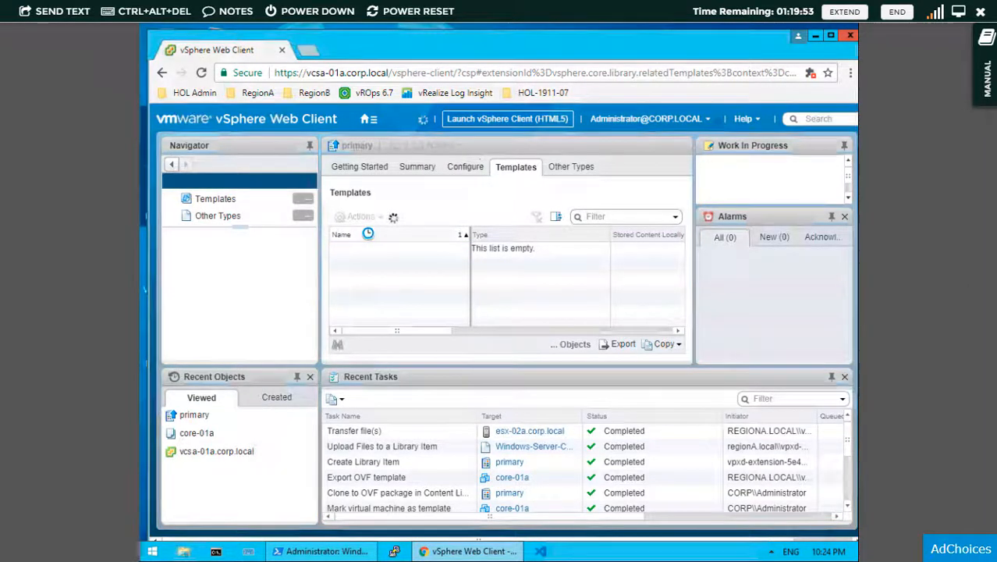
pyautogui.click(463, 168)
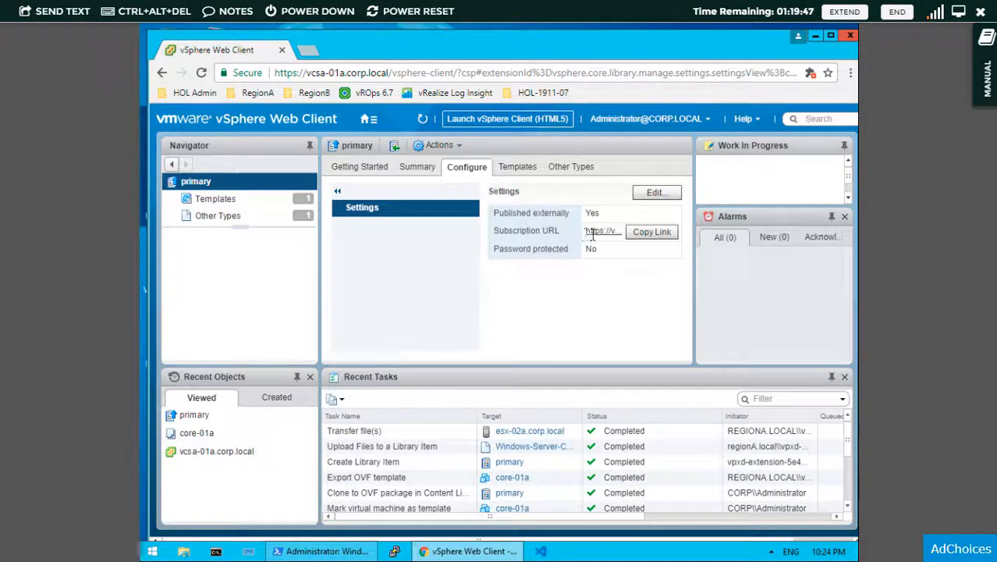
pyautogui.click(653, 232)
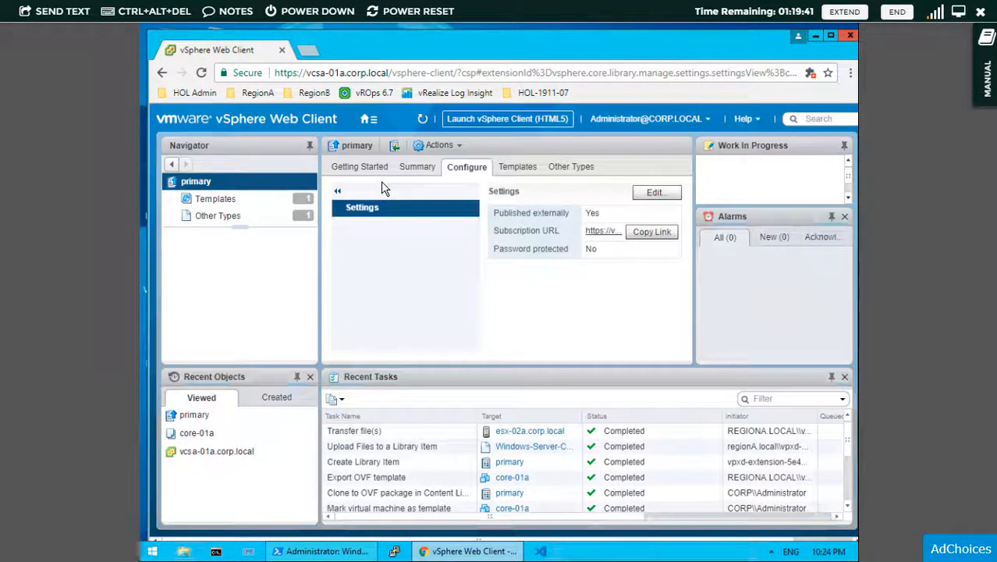
pyautogui.click(368, 122)
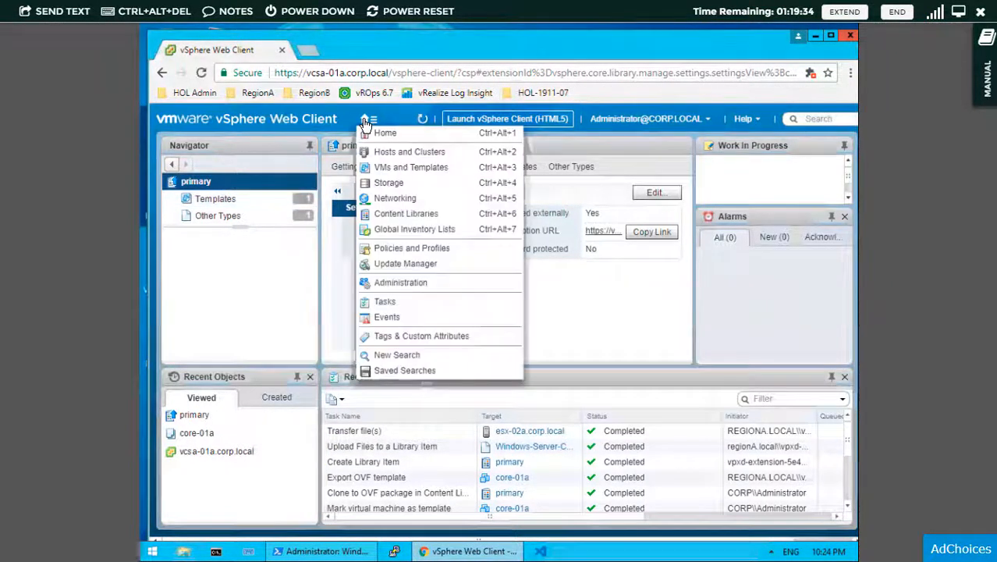
# - Create a new content library named second-cl-01 on vcsa-01b.corp.local and continue to configuration
pyautogui.click(401, 215)
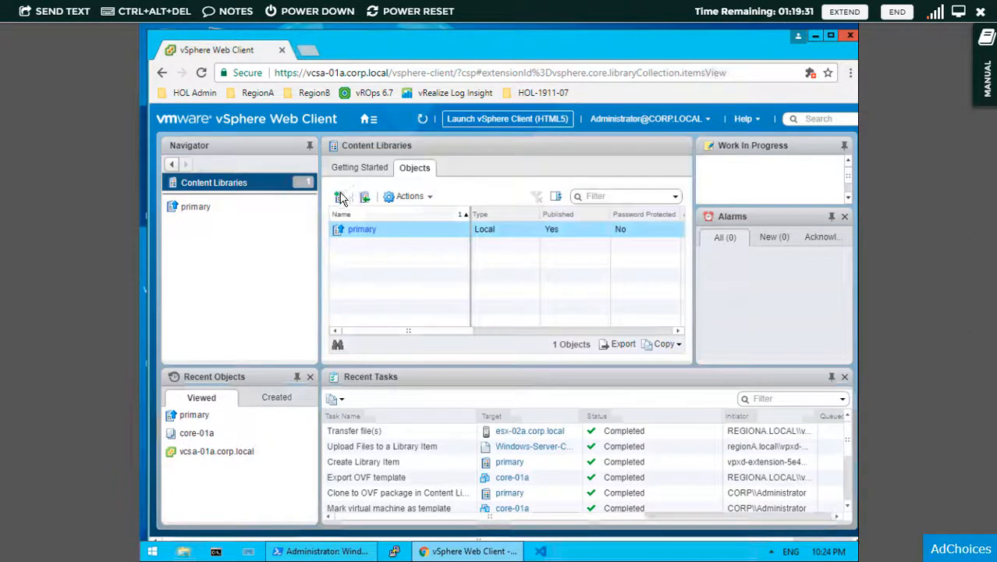
pyautogui.click(340, 198)
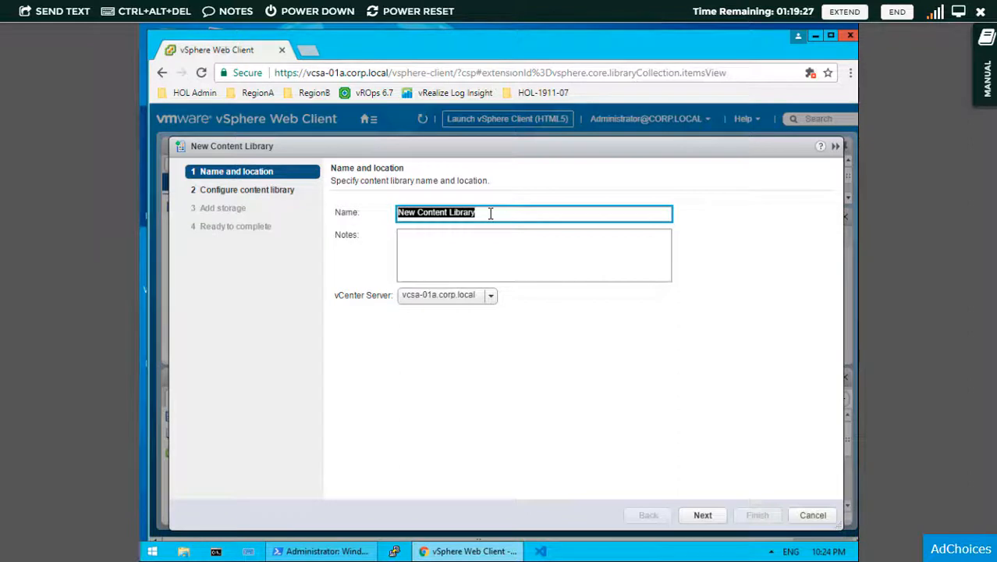
pyautogui.write('sec')
pyautogui.press('BackSpace')
pyautogui.press('BackSpace')
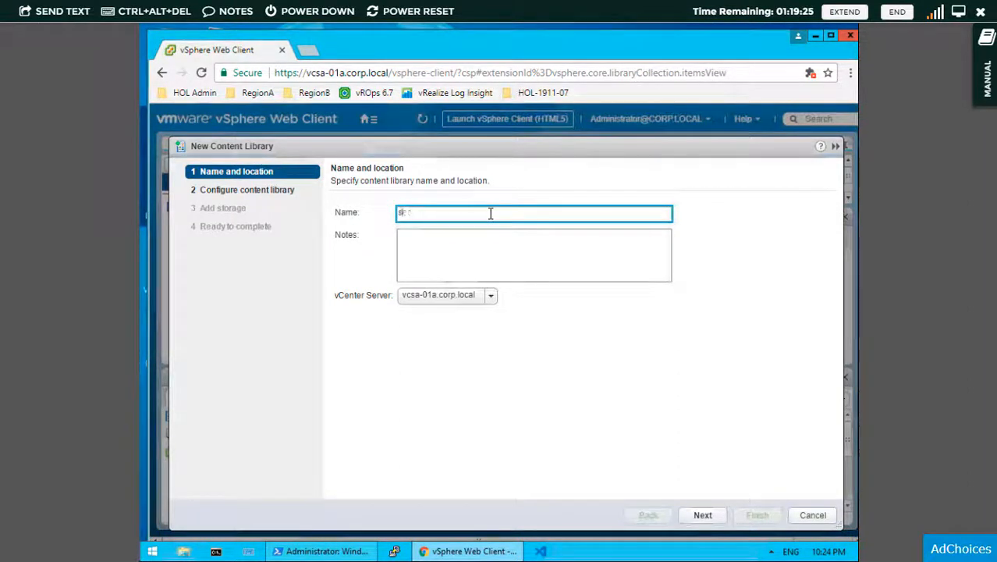
pyautogui.press('BackSpace')
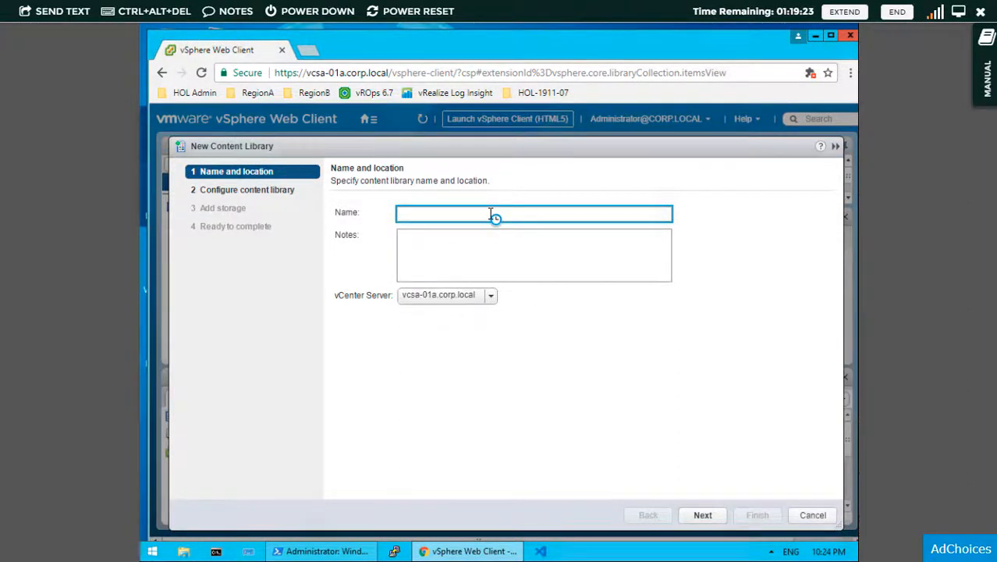
pyautogui.write('second')
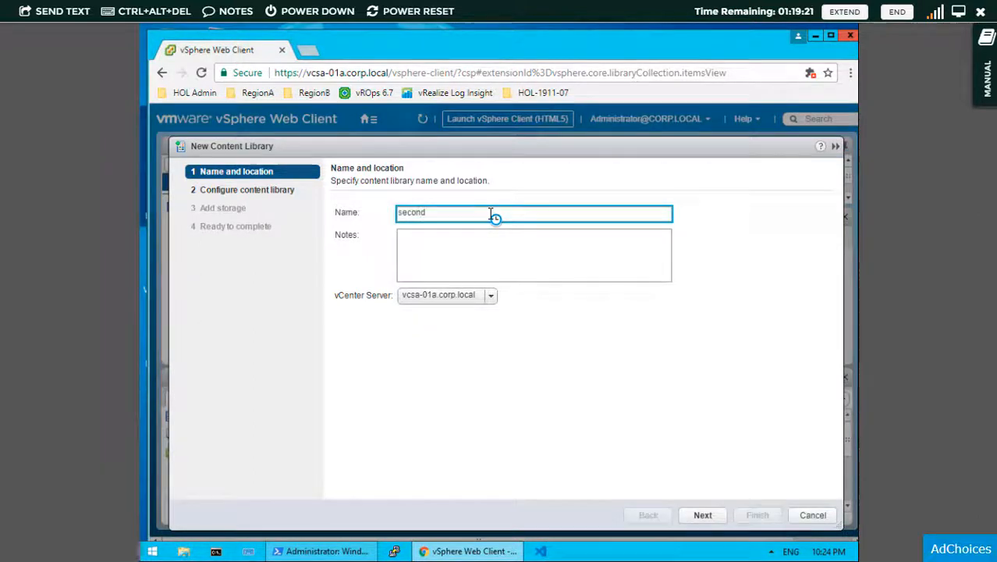
pyautogui.write('-cl-01')
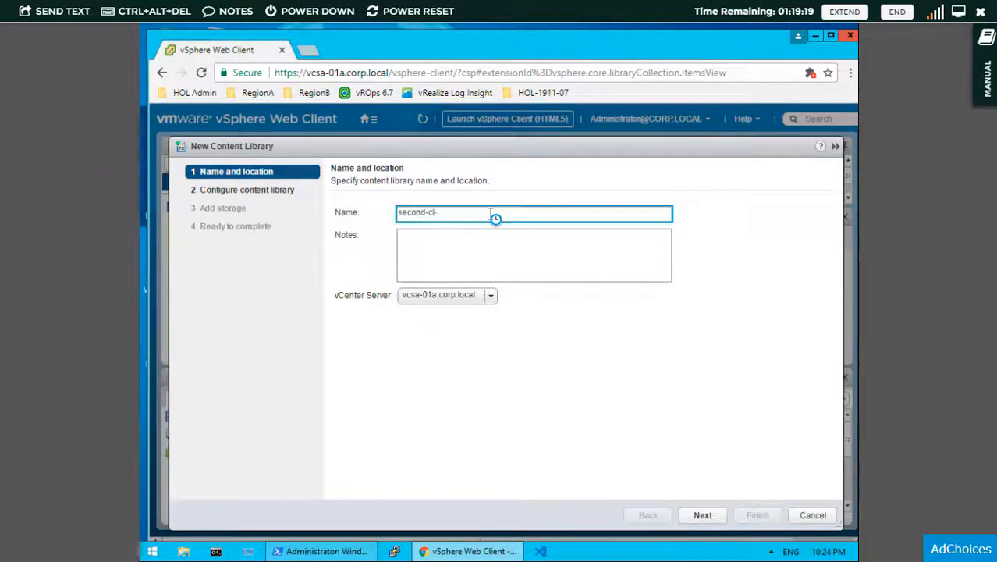
pyautogui.click(490, 295)
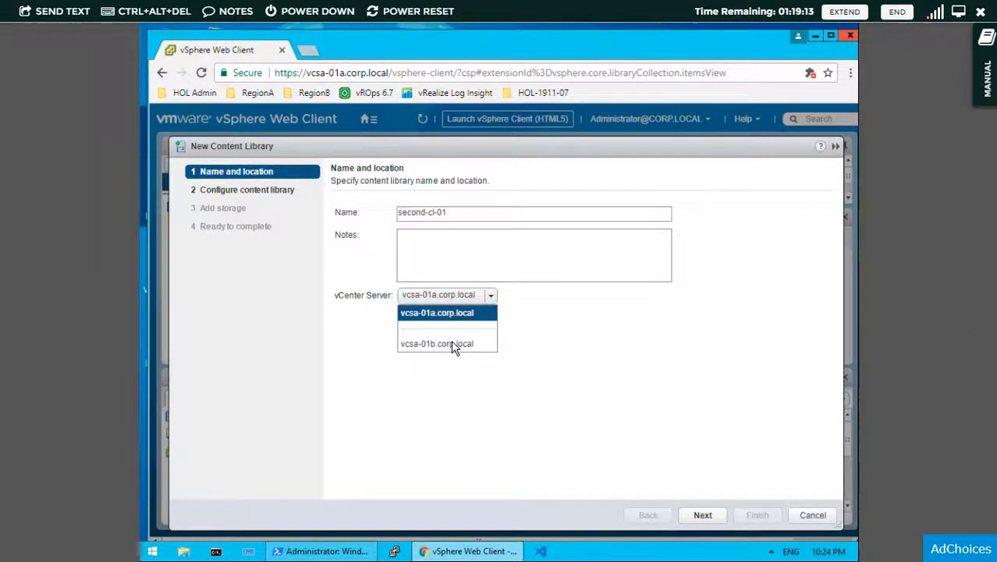
pyautogui.click(455, 345)
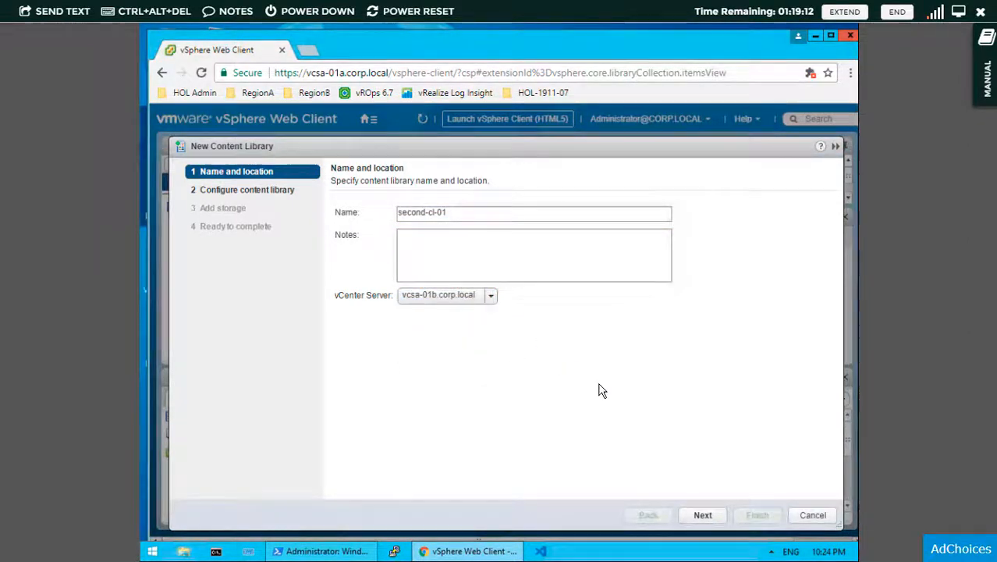
pyautogui.click(703, 516)
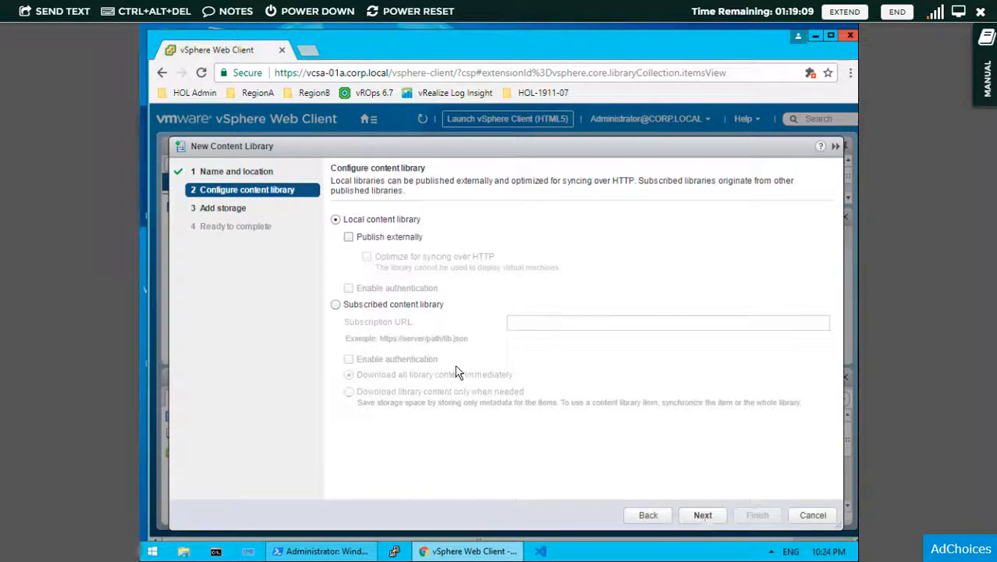
# - Make it a subscribed library using primary's pasted URL, stored on RegionB01-ISCSI01-COMP01
pyautogui.click(347, 307)
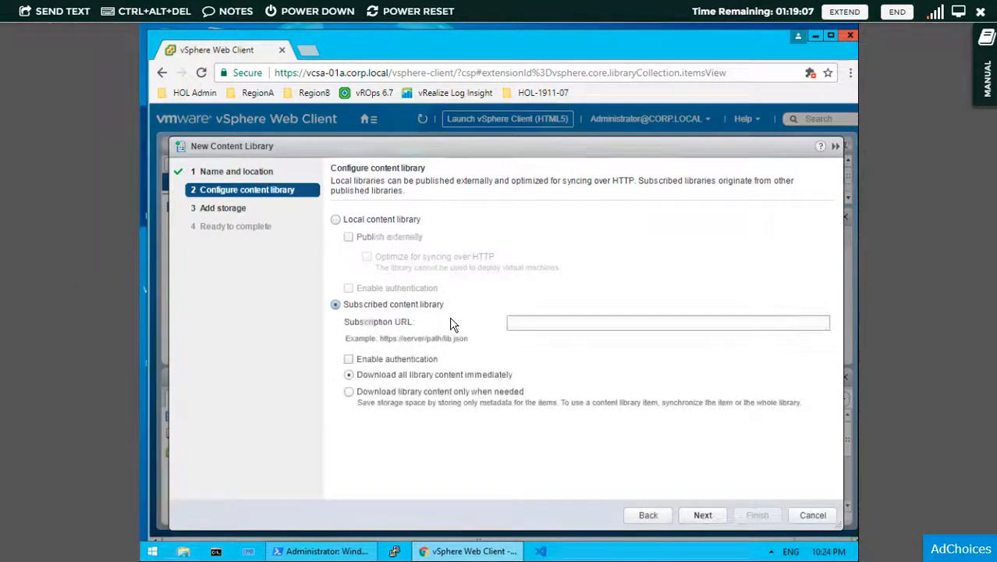
pyautogui.click(543, 325)
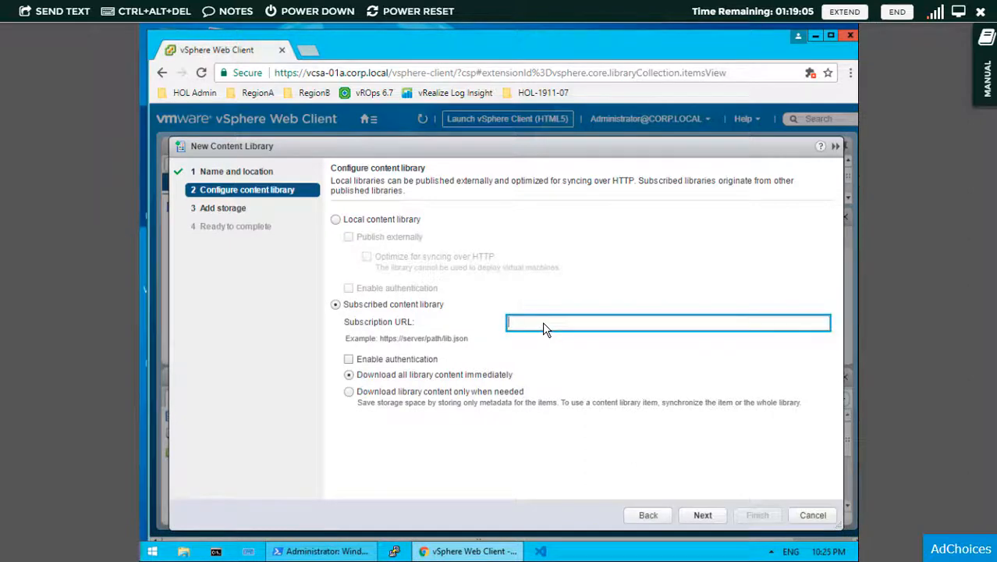
pyautogui.write('https://vcsa-01a.corp.local:443/cls/vcsp/lib/f5a5c74a-b658-49f1-8702-b62a4282df90/lib.json')
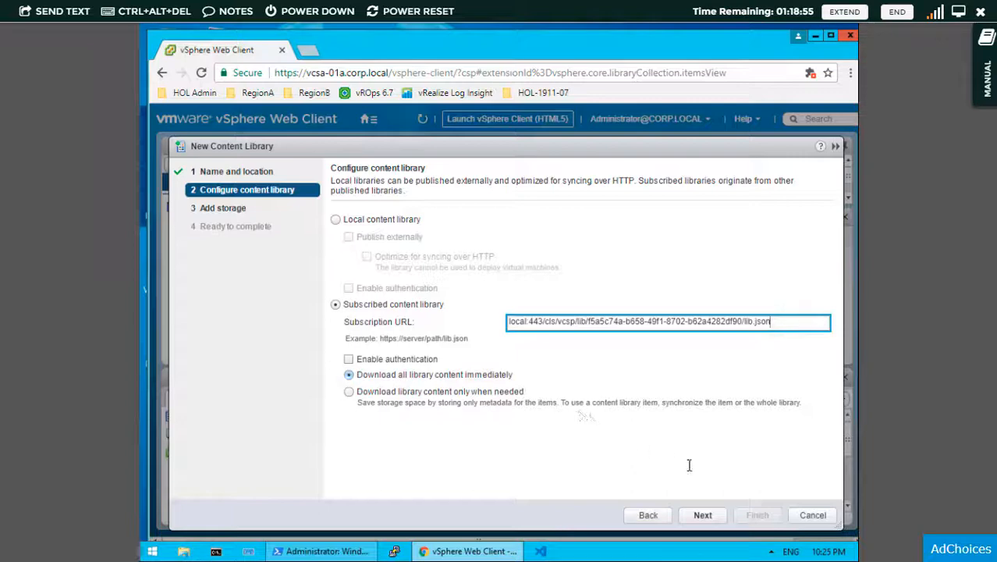
pyautogui.click(703, 516)
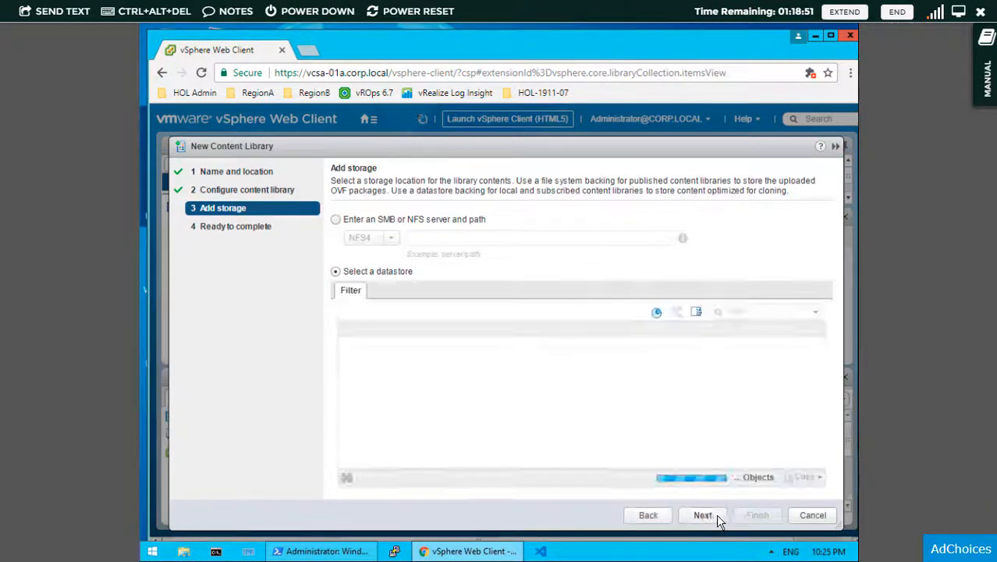
pyautogui.click(347, 345)
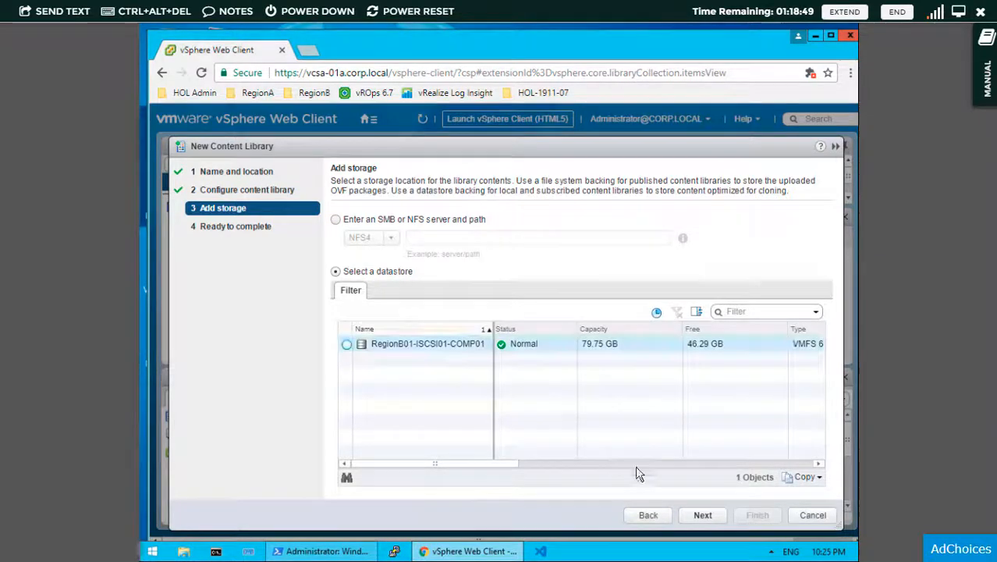
pyautogui.click(700, 515)
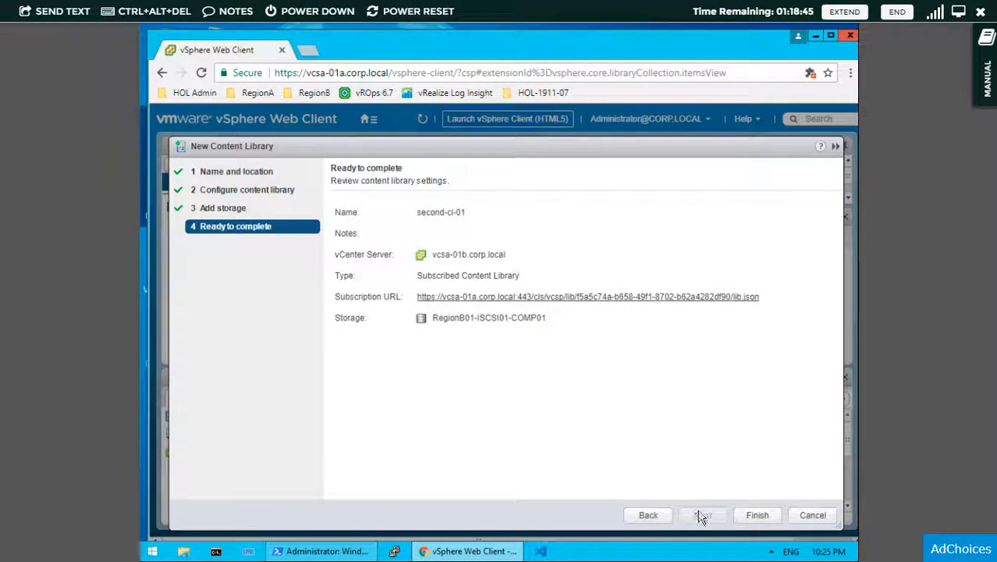
# - Finish creating second-cl-01 and, once synced, open it
pyautogui.click(757, 515)
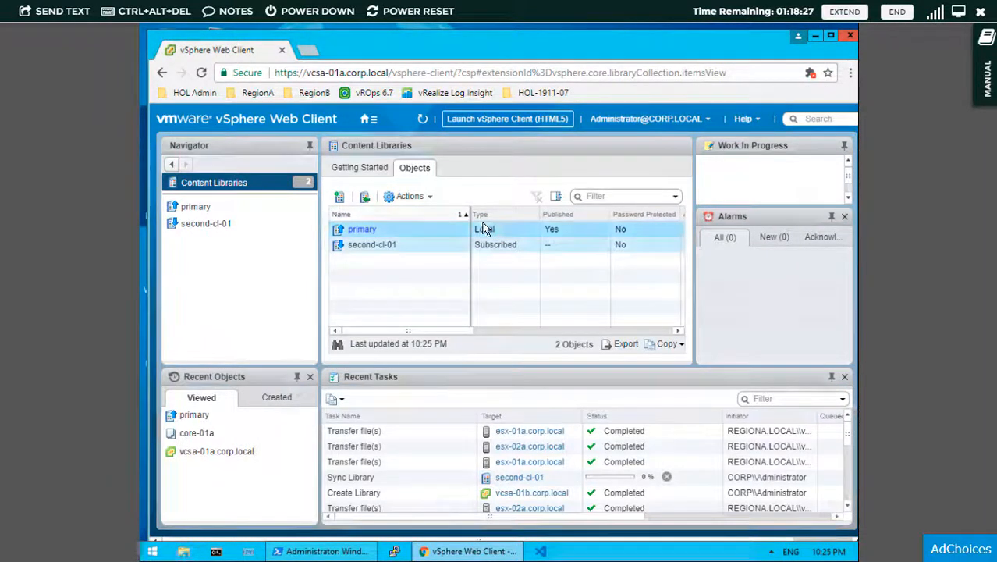
pyautogui.click(385, 250)
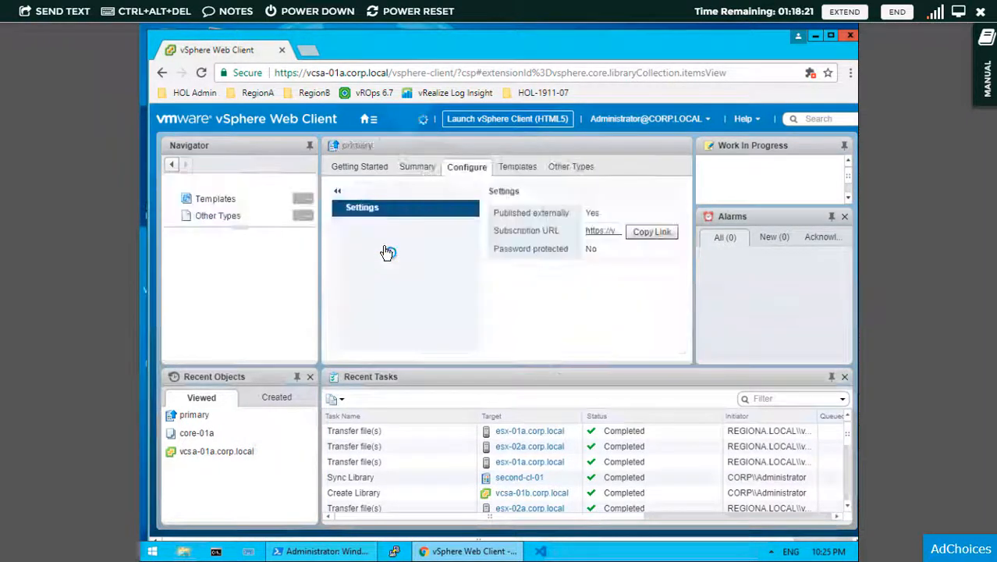
# - List second-cl-01's other types and synced Windows-Server-Core template, then exit full-screen console
pyautogui.click(249, 215)
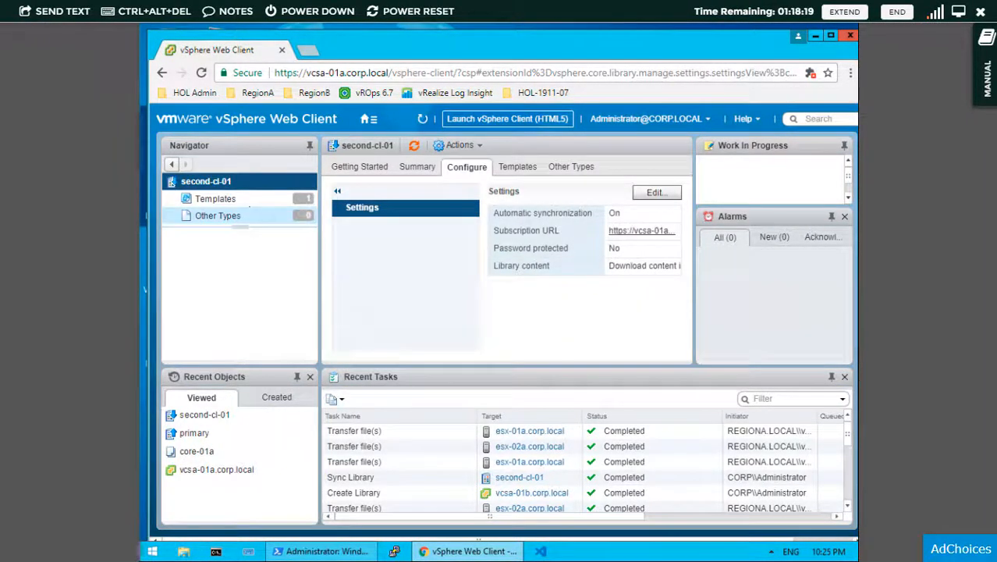
pyautogui.click(245, 202)
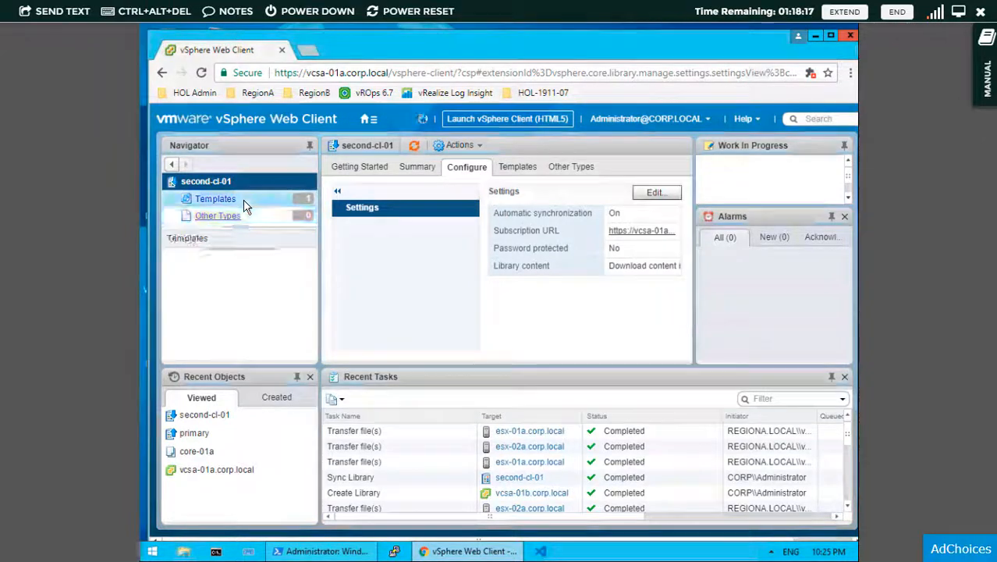
pyautogui.click(958, 11)
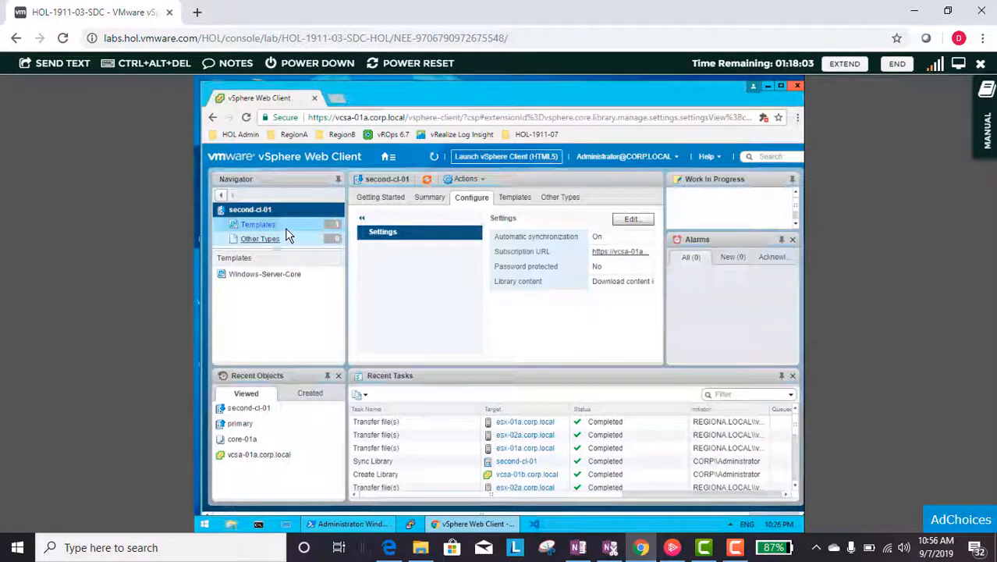
pyautogui.click(296, 230)
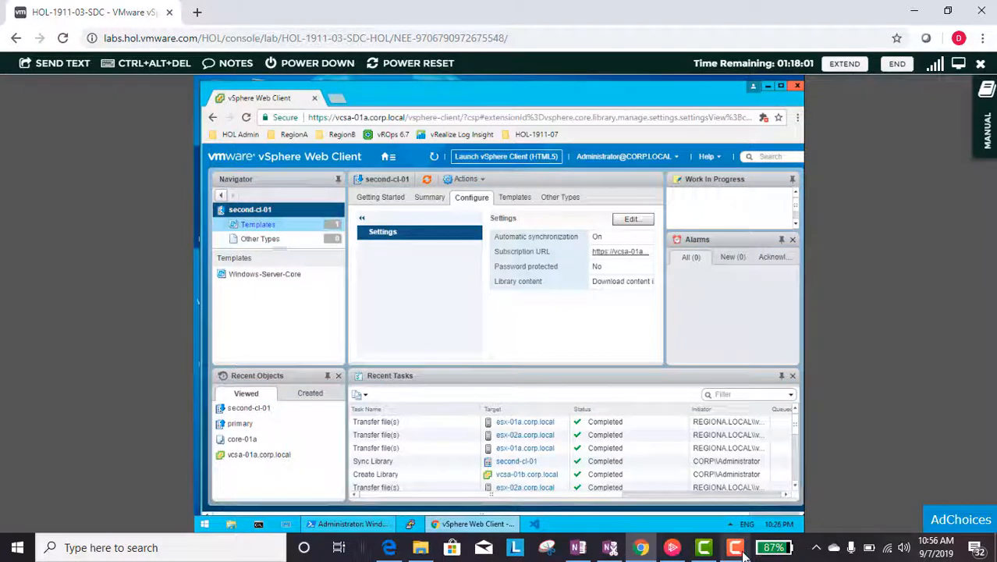